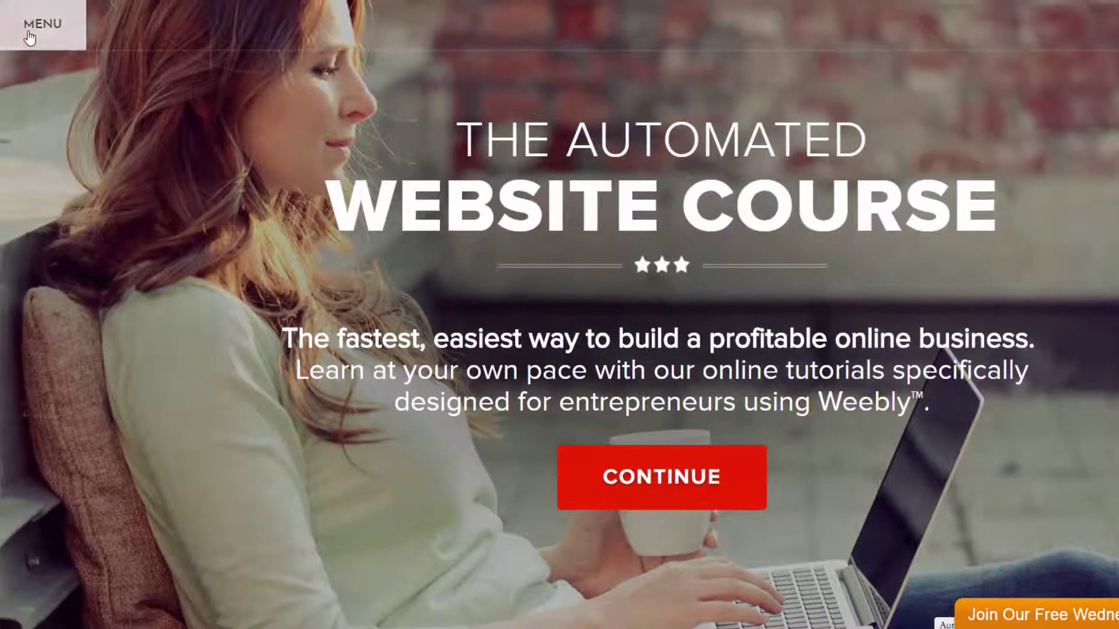
Step: Open the members-only Facebook Ads Course page from the site menu
{"action": "left_click", "coordinate": [7, 36]}
{"action": "mouse_move", "coordinate": [69, 75]}
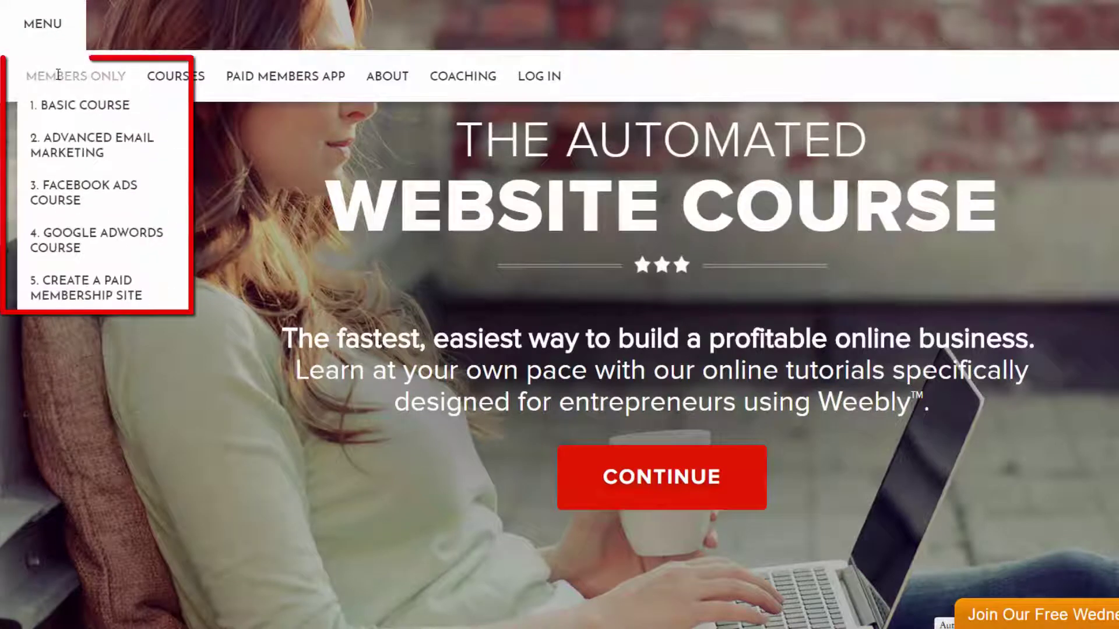
{"action": "left_click", "coordinate": [74, 209]}
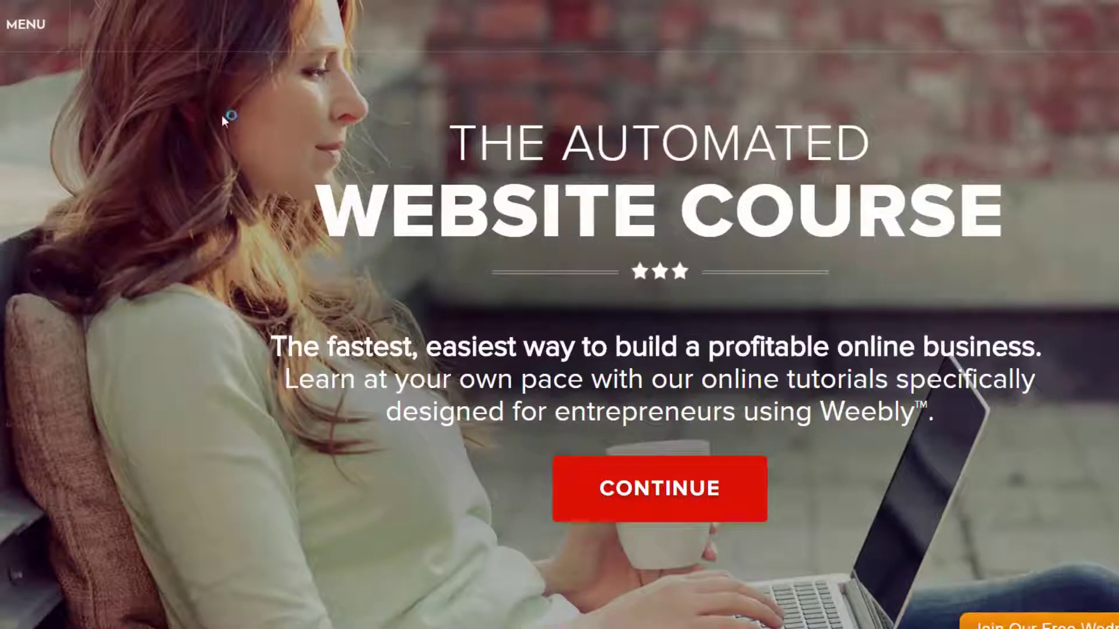
Step: Go to Basic Courses and open the Course #3 Facebook Ads page
{"action": "left_click", "coordinate": [23, 35]}
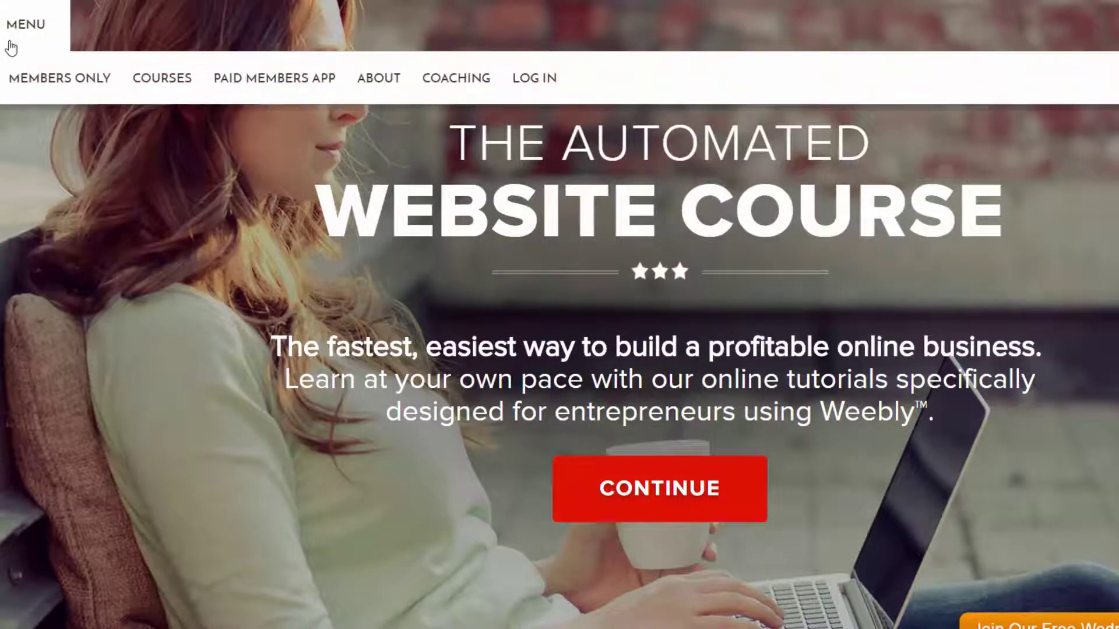
{"action": "mouse_move", "coordinate": [5, 78]}
{"action": "mouse_move", "coordinate": [153, 85]}
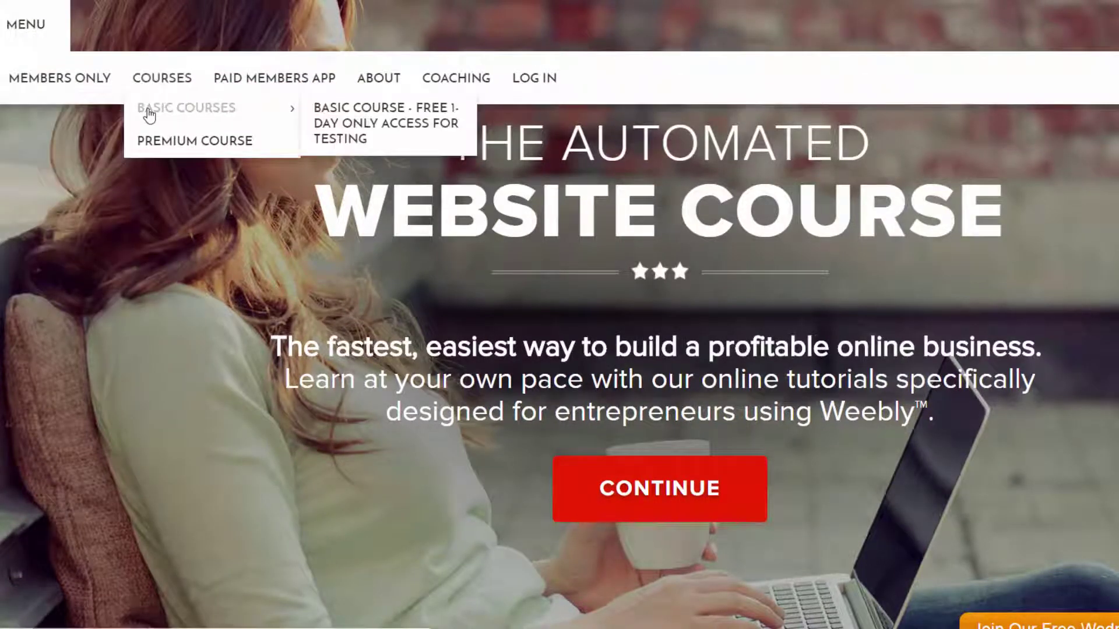
{"action": "left_click", "coordinate": [150, 114]}
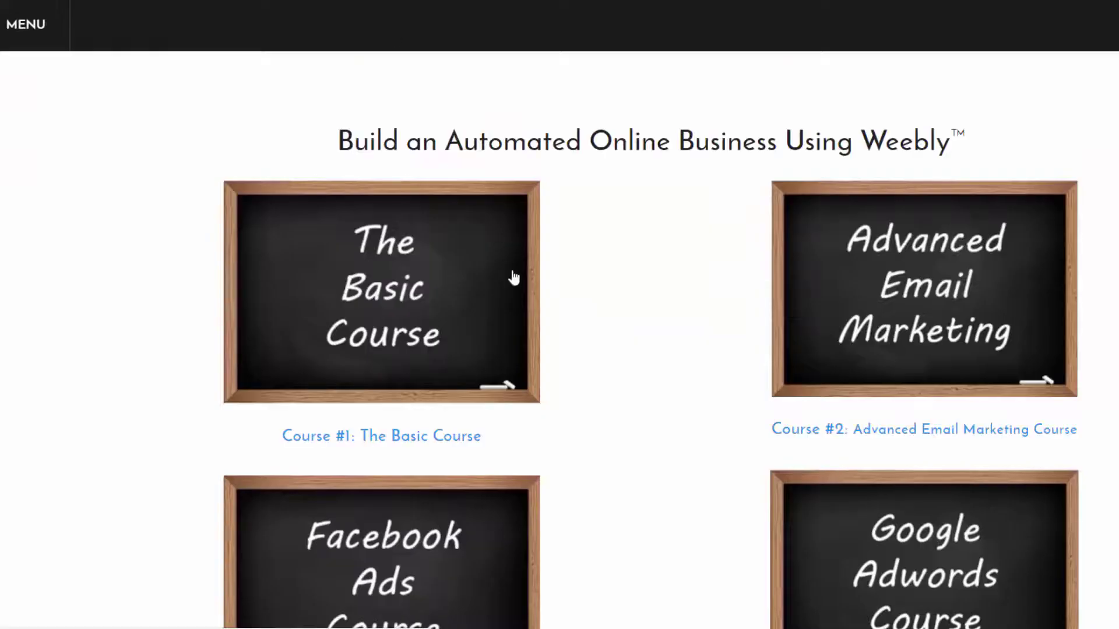
{"action": "scroll", "coordinate": [512, 278], "scroll_direction": "down", "scroll_amount": 6}
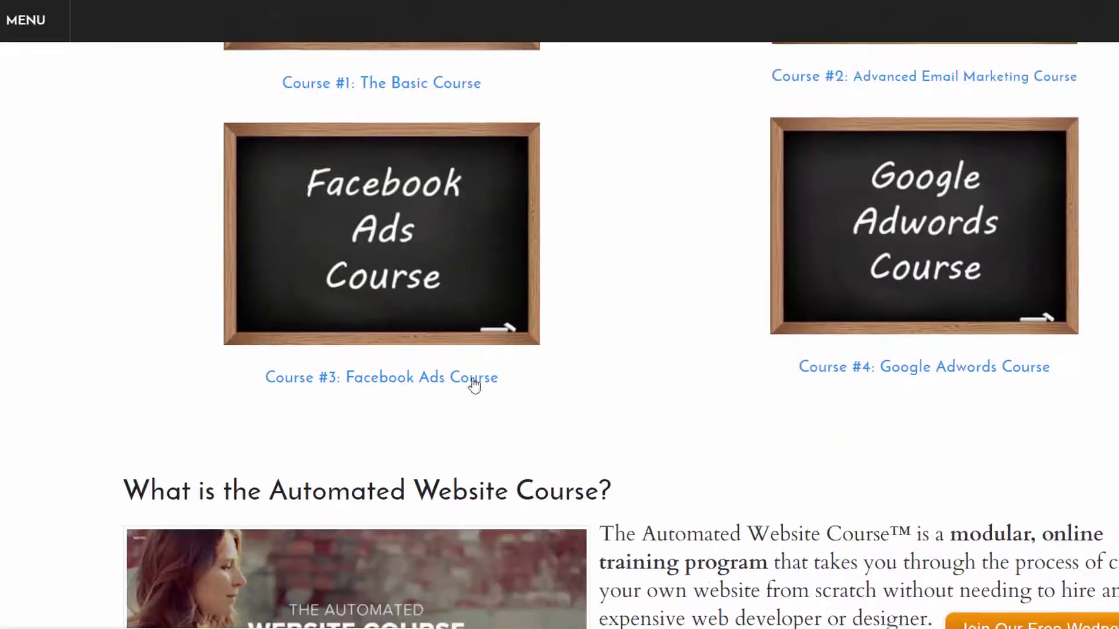
{"action": "left_click", "coordinate": [364, 271]}
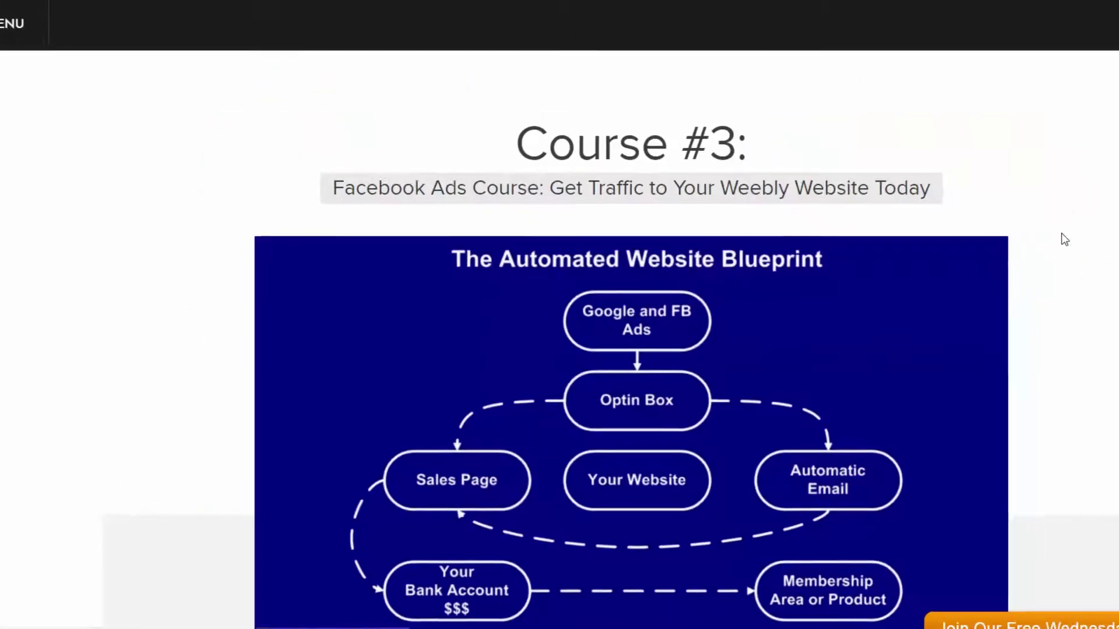
Step: Play and pause the course introduction audio while reviewing the course page
{"action": "scroll", "coordinate": [1054, 382], "scroll_direction": "down", "scroll_amount": 3}
{"action": "scroll", "coordinate": [1058, 384], "scroll_direction": "up", "scroll_amount": 3}
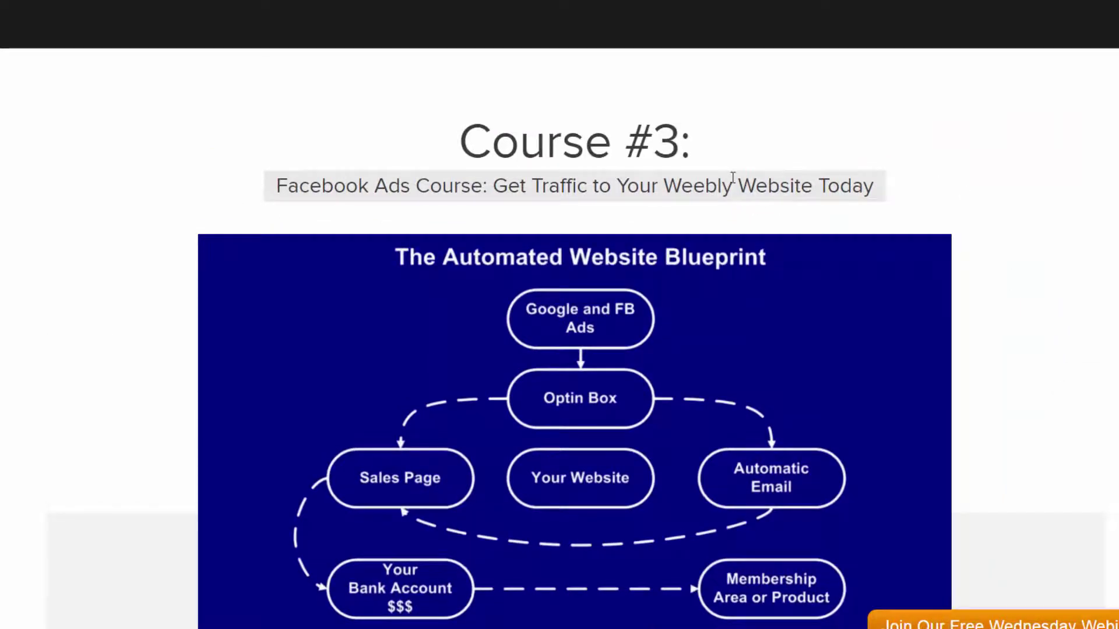
{"action": "scroll", "coordinate": [733, 178], "scroll_direction": "down", "scroll_amount": 3}
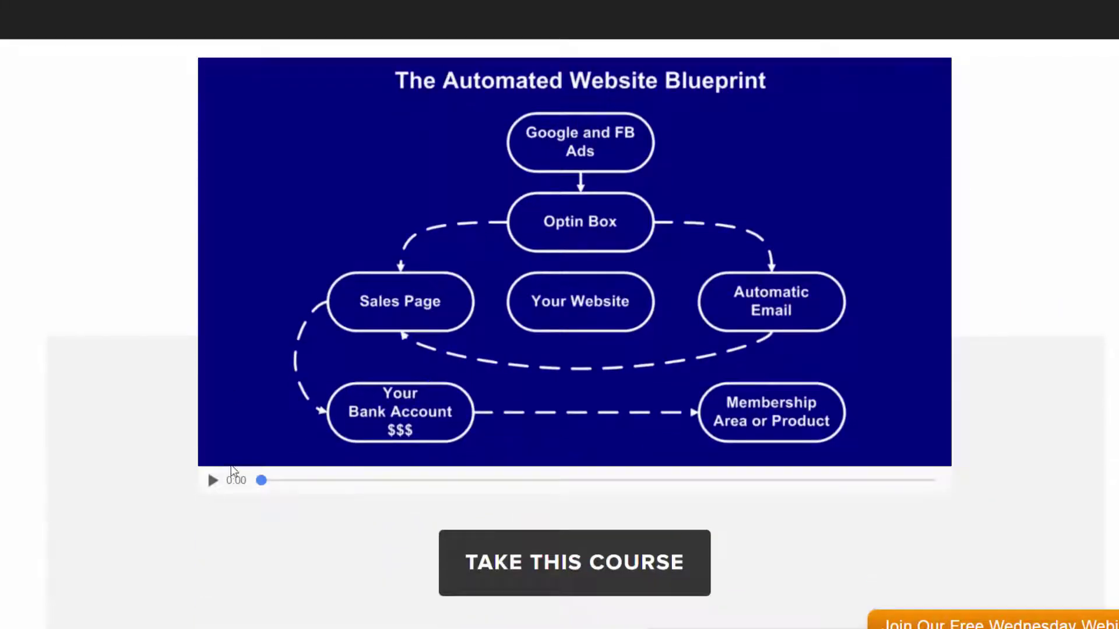
{"action": "left_click", "coordinate": [213, 481]}
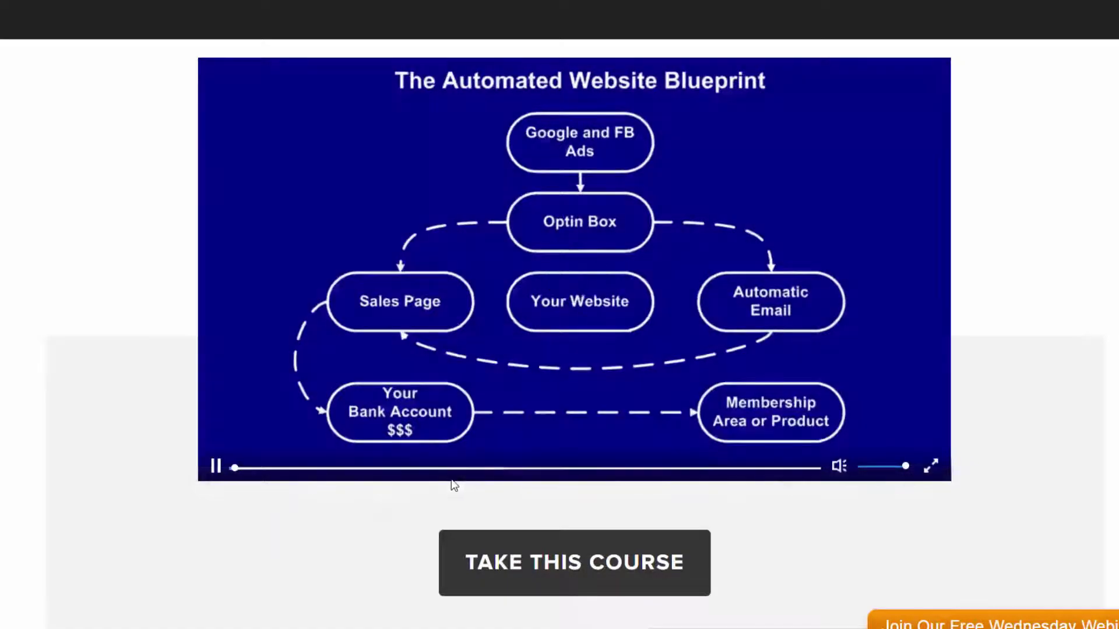
{"action": "left_click", "coordinate": [216, 473]}
{"action": "scroll", "coordinate": [218, 471], "scroll_direction": "down", "scroll_amount": 8}
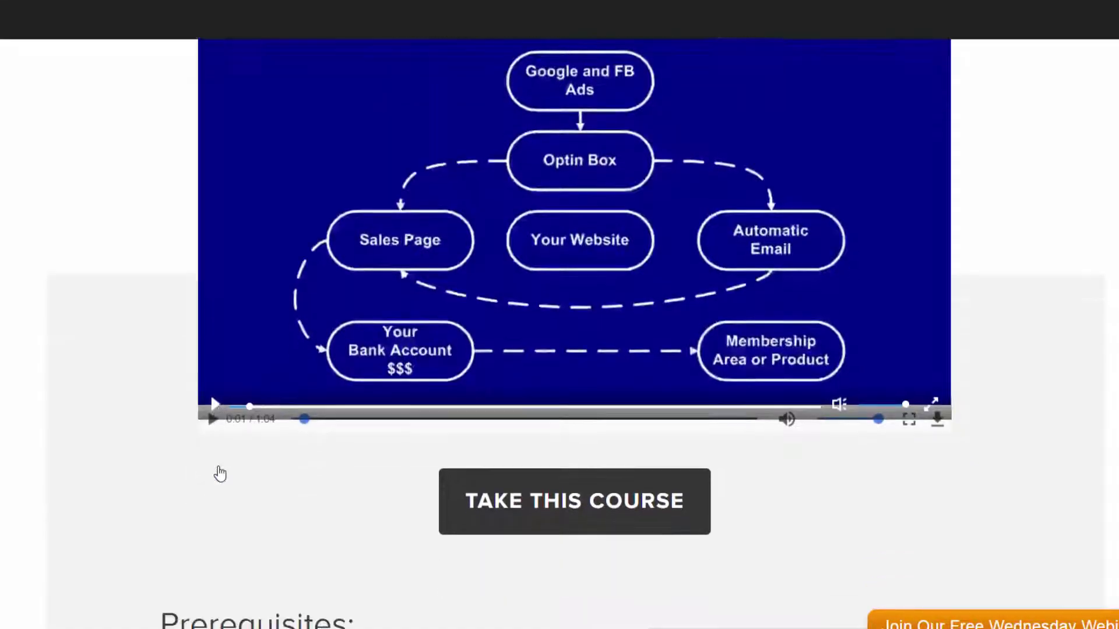
{"action": "scroll", "coordinate": [216, 252], "scroll_direction": "down", "scroll_amount": 8}
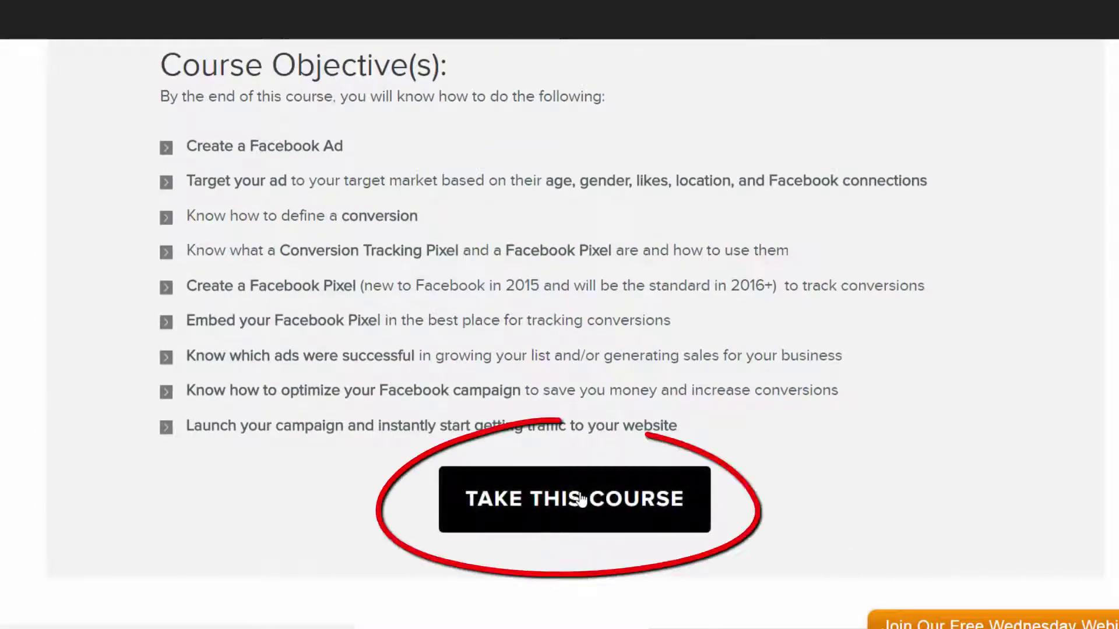
Step: Open the course's purchase page and add the 1-month membership to the cart
{"action": "left_click", "coordinate": [579, 499]}
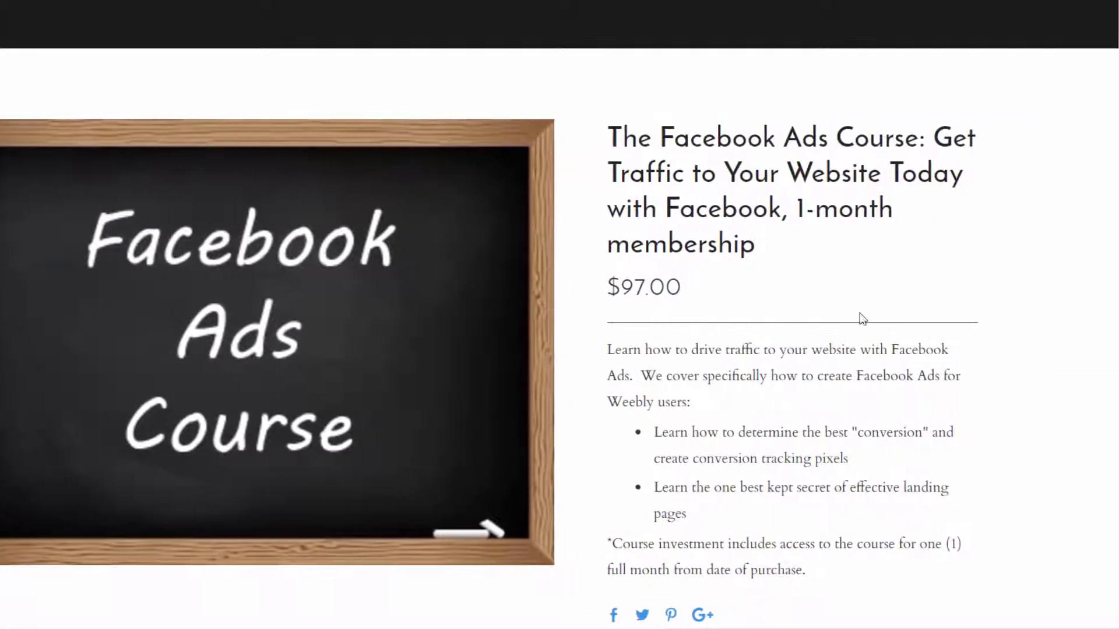
{"action": "scroll", "coordinate": [523, 303], "scroll_direction": "down", "scroll_amount": 3}
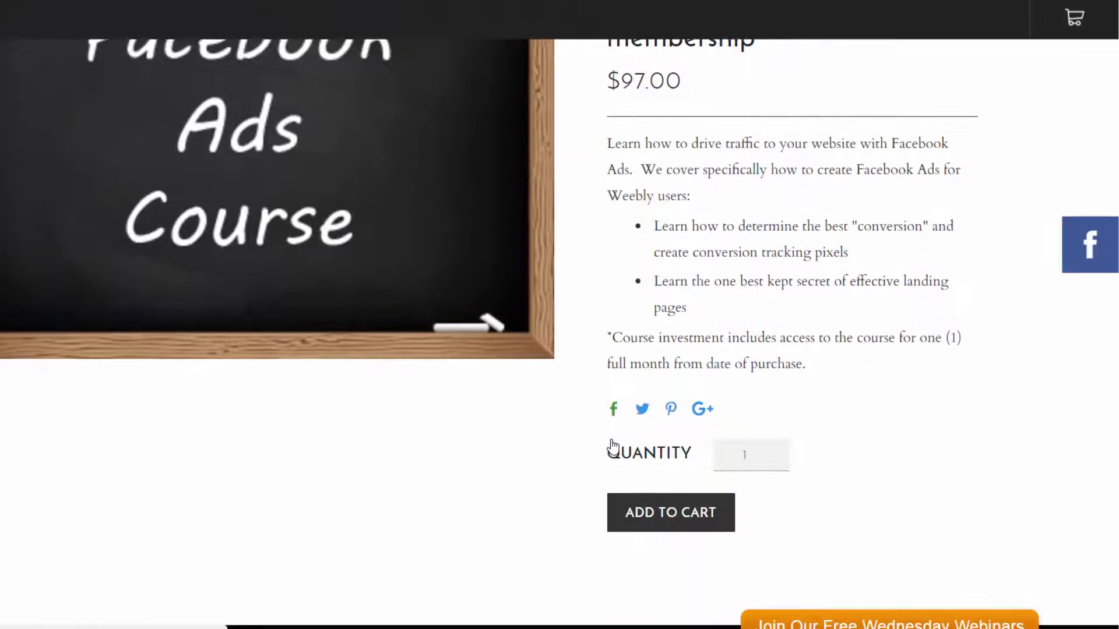
{"action": "scroll", "coordinate": [610, 444], "scroll_direction": "up", "scroll_amount": 3}
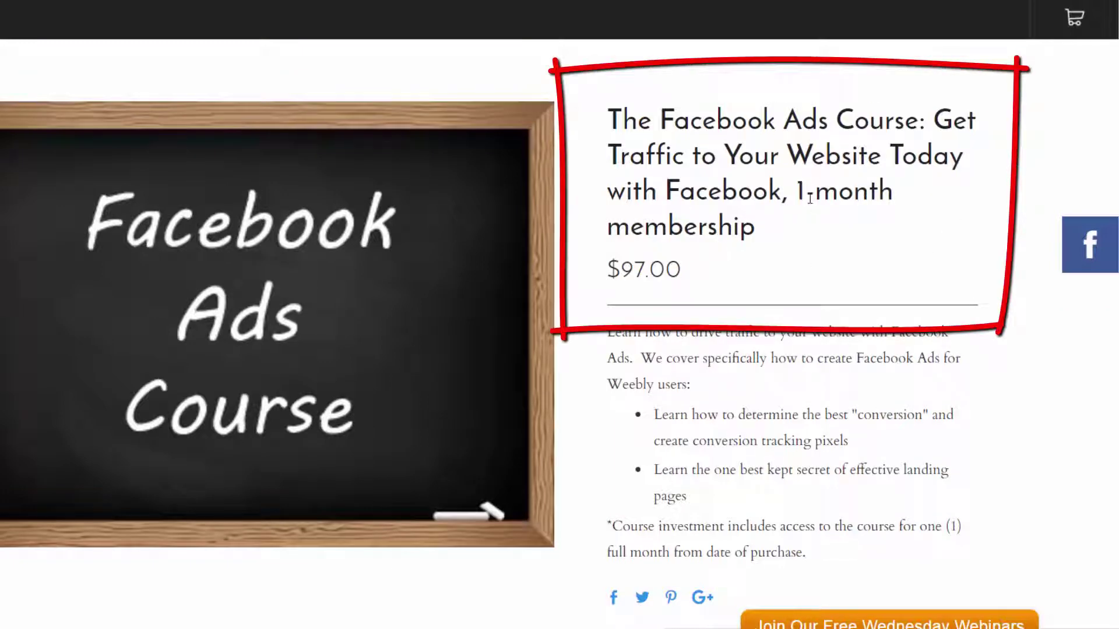
{"action": "scroll", "coordinate": [770, 258], "scroll_direction": "down", "scroll_amount": 5}
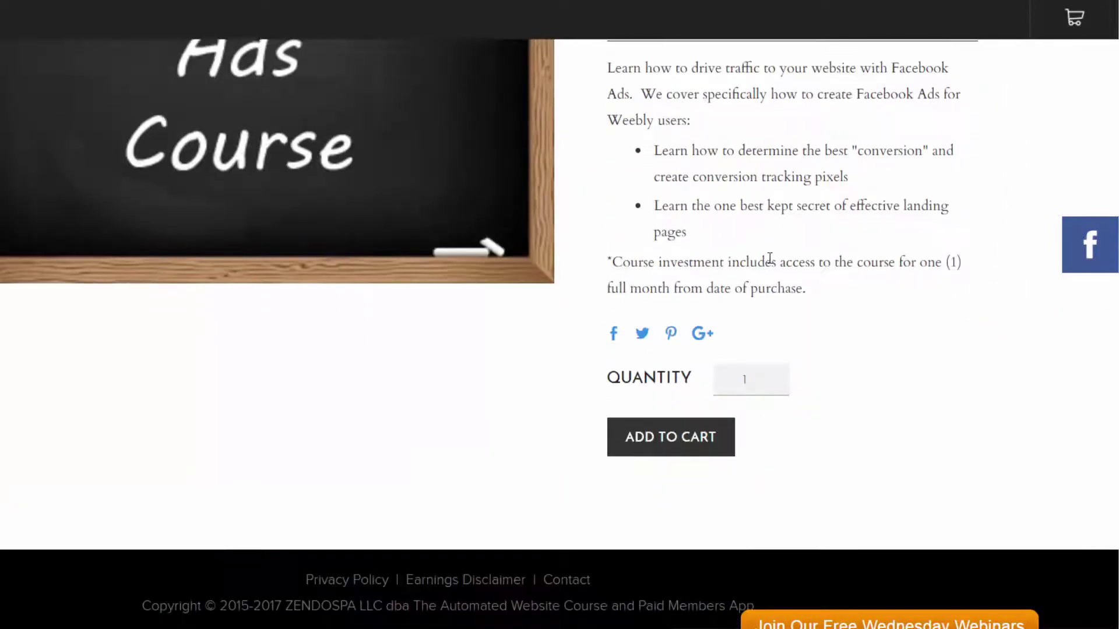
{"action": "scroll", "coordinate": [769, 258], "scroll_direction": "up", "scroll_amount": 5}
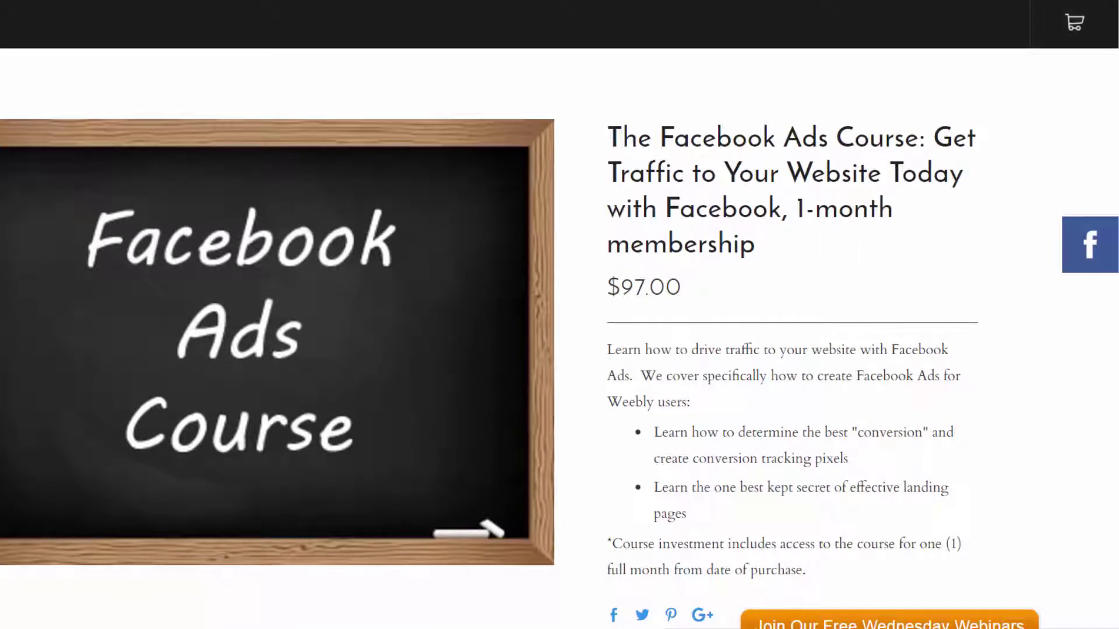
{"action": "scroll", "coordinate": [806, 419], "scroll_direction": "down", "scroll_amount": 5}
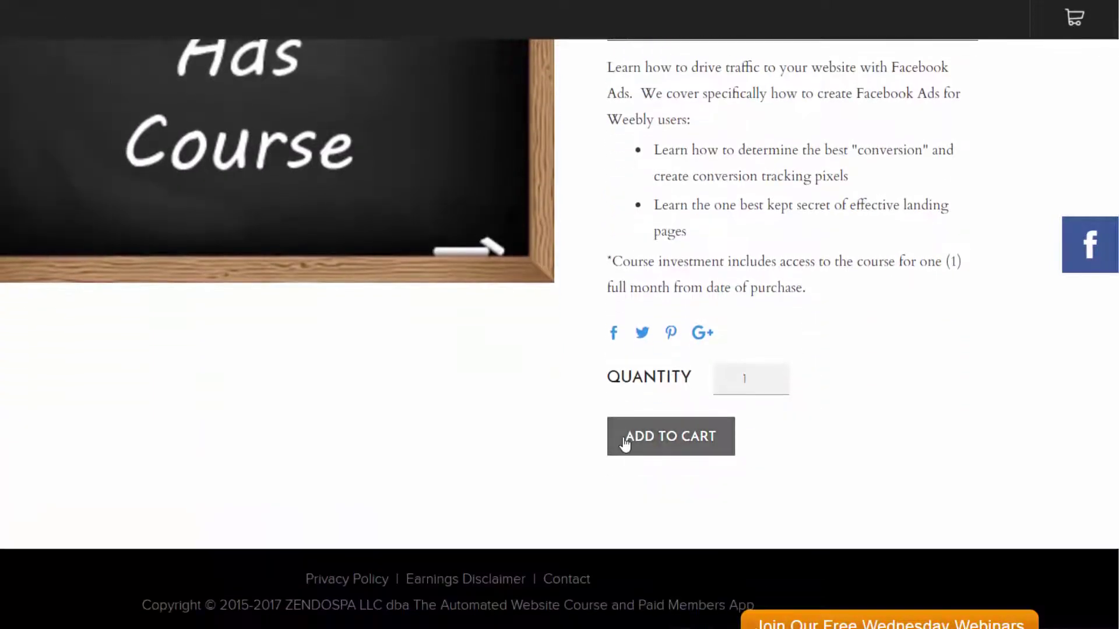
{"action": "left_click", "coordinate": [624, 443]}
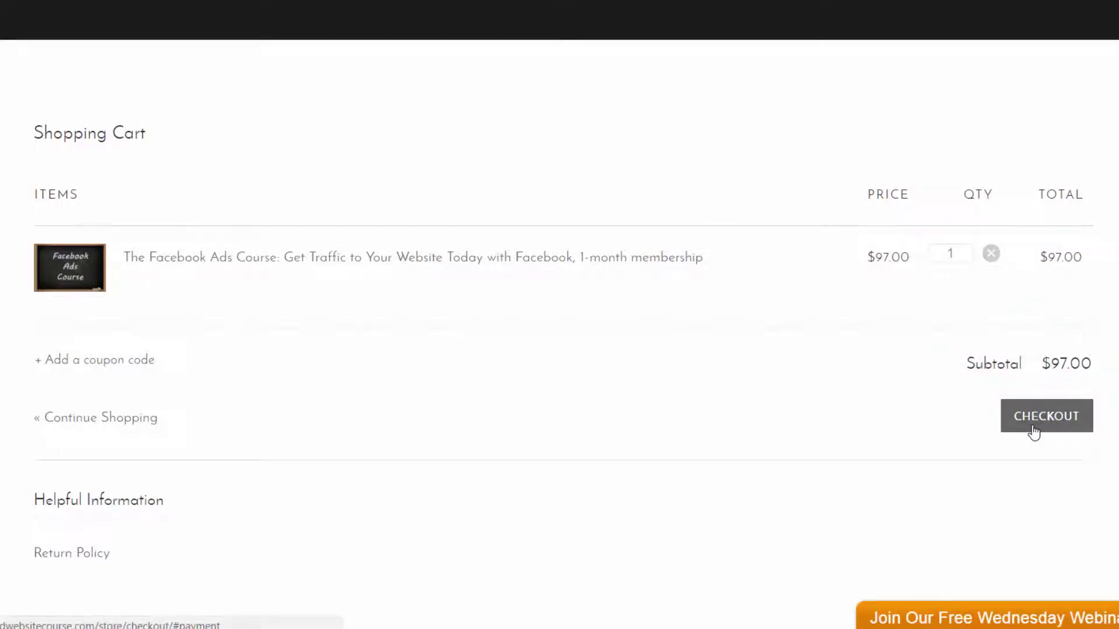
Step: Apply coupon FREECOURSE for a $0.00 cart and proceed to checkout
{"action": "left_click", "coordinate": [123, 360]}
{"action": "type", "text": "FREECOURSE"}
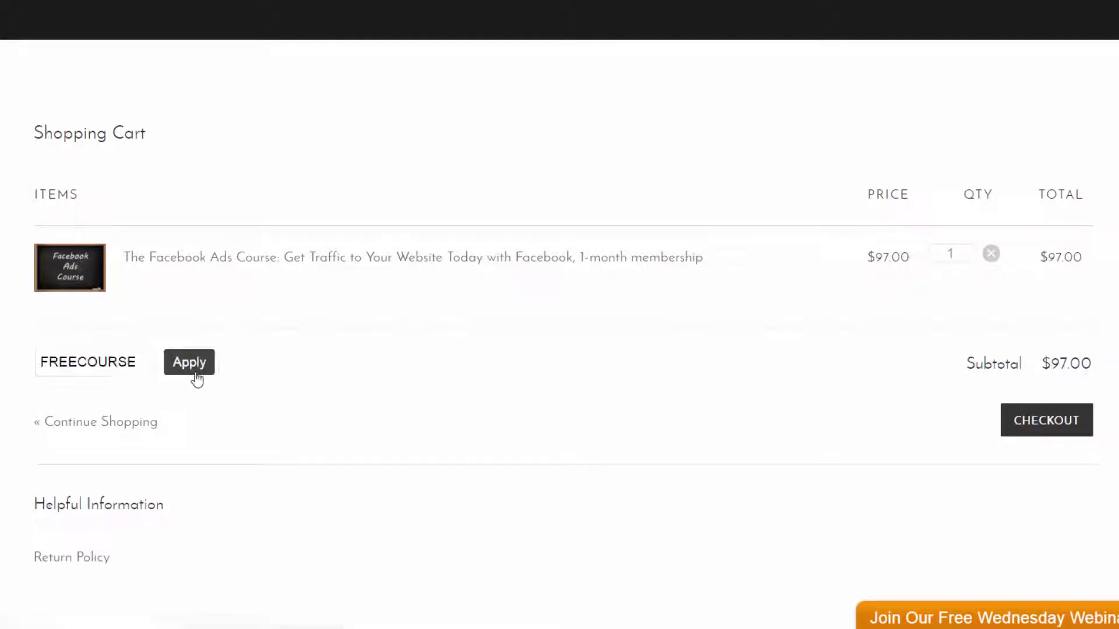
{"action": "left_click", "coordinate": [195, 375]}
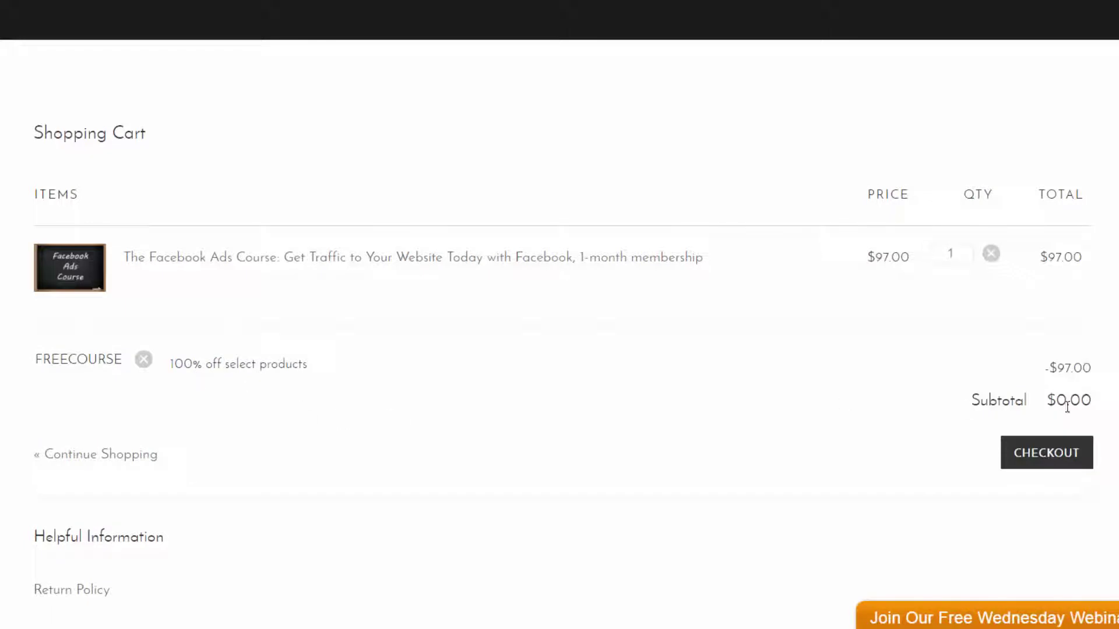
{"action": "left_click", "coordinate": [1027, 456]}
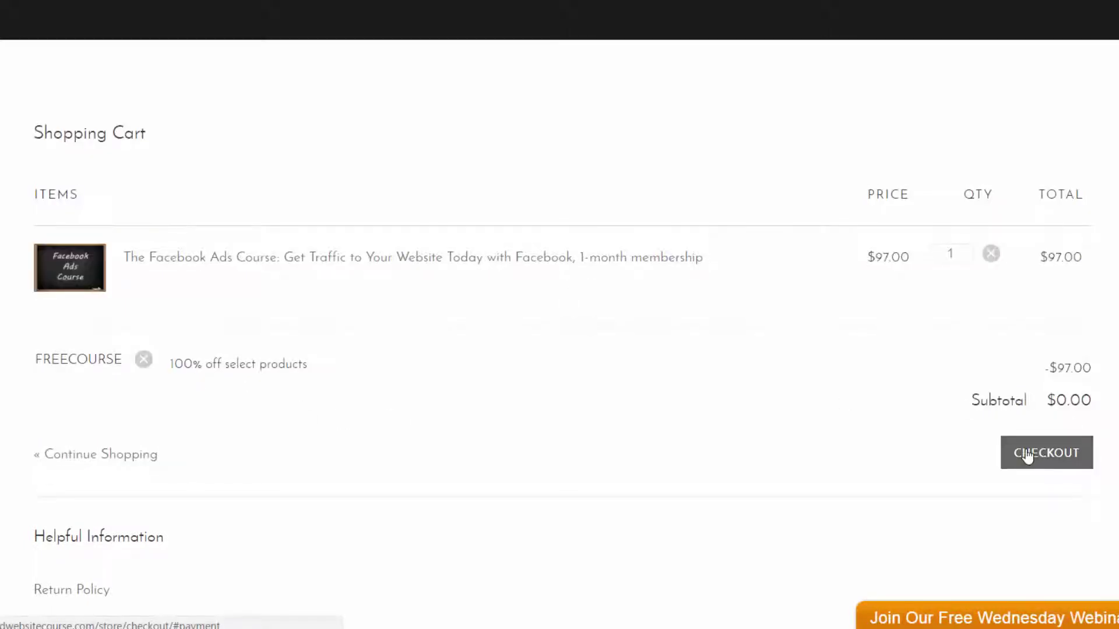
Step: Enter the buyer's name and e-mail, confirm the coupon payment, and place the $0.00 order
{"action": "left_click", "coordinate": [276, 448]}
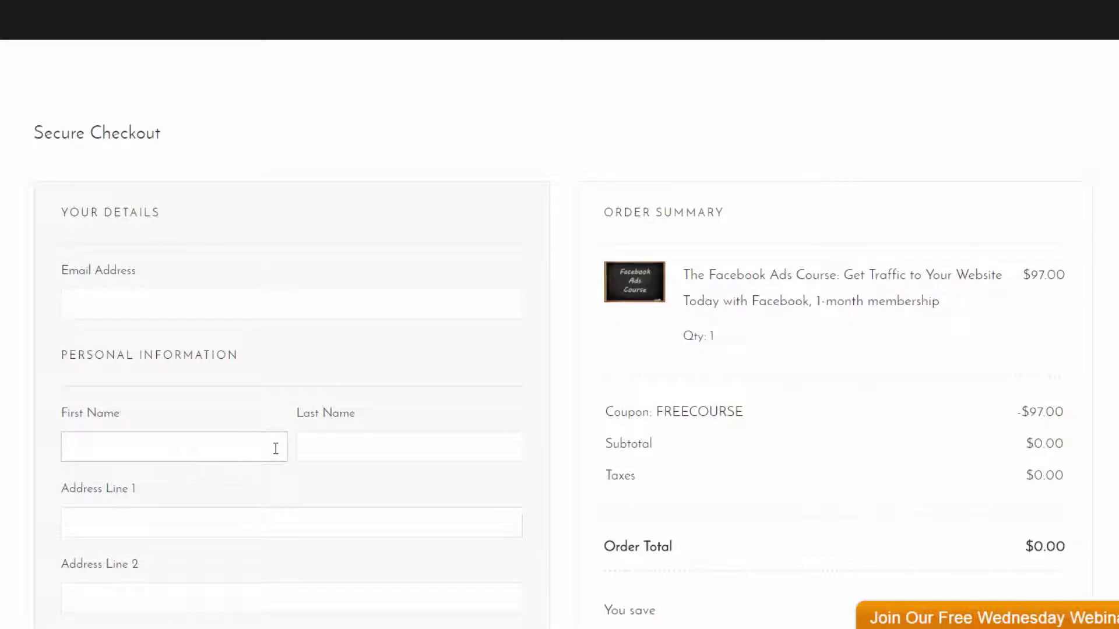
{"action": "left_click", "coordinate": [167, 318]}
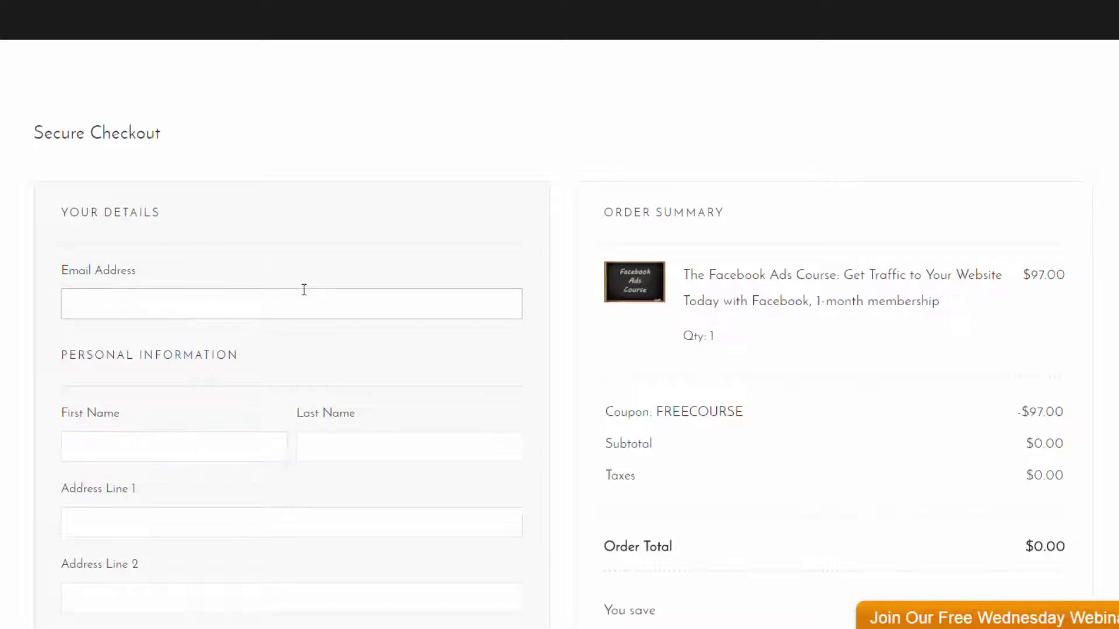
{"action": "scroll", "coordinate": [430, 469], "scroll_direction": "down", "scroll_amount": 7}
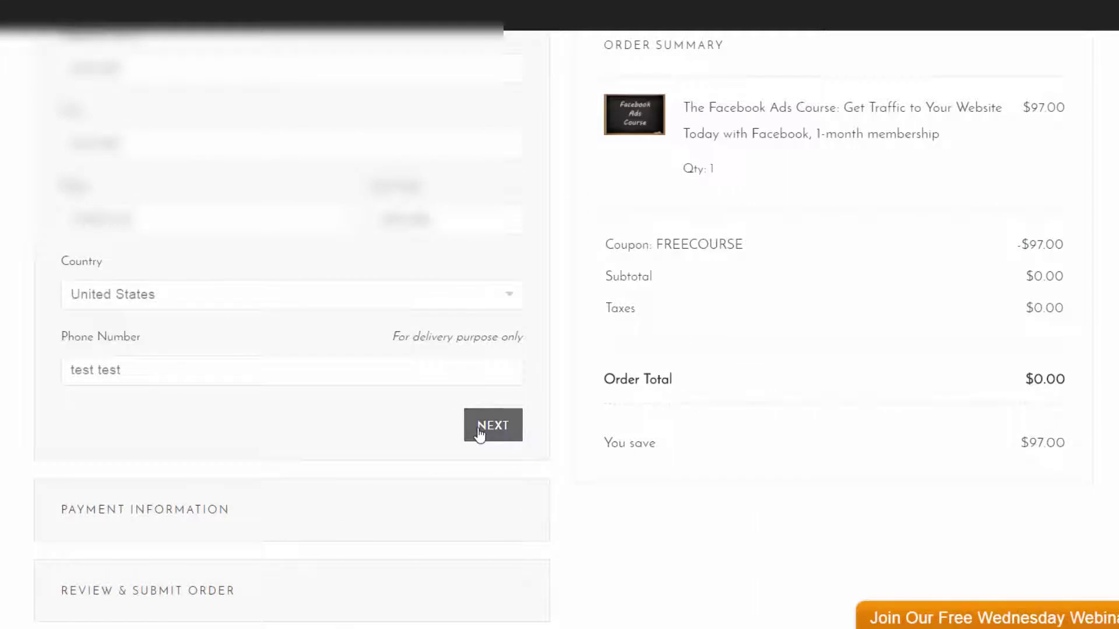
{"action": "left_click", "coordinate": [479, 434]}
{"action": "left_click", "coordinate": [497, 376]}
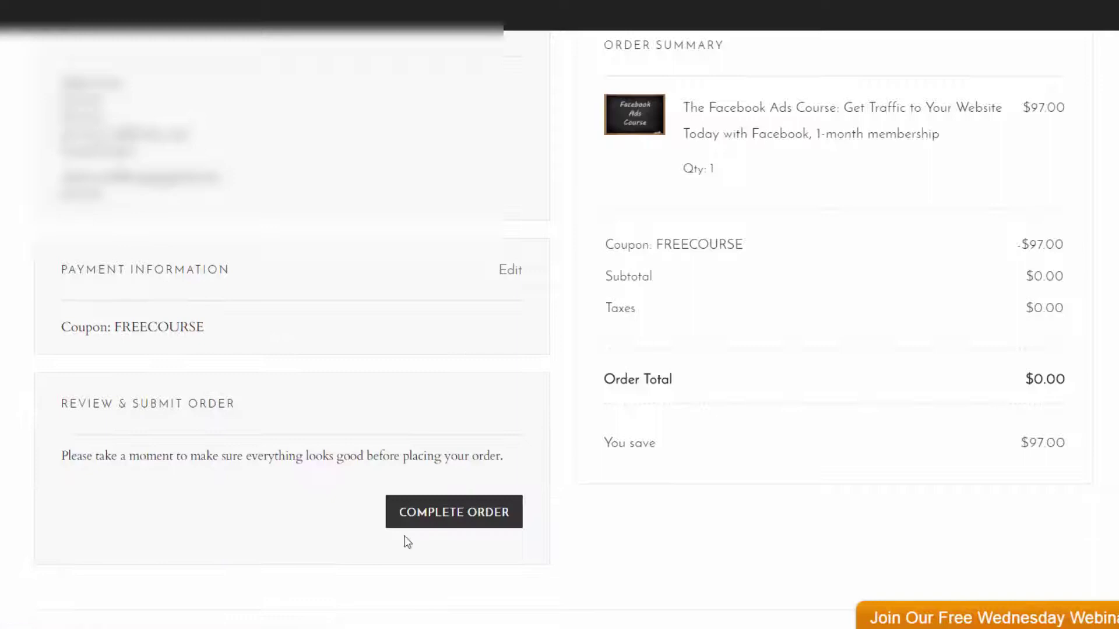
{"action": "scroll", "coordinate": [408, 512], "scroll_direction": "down", "scroll_amount": 3}
{"action": "left_click", "coordinate": [408, 374]}
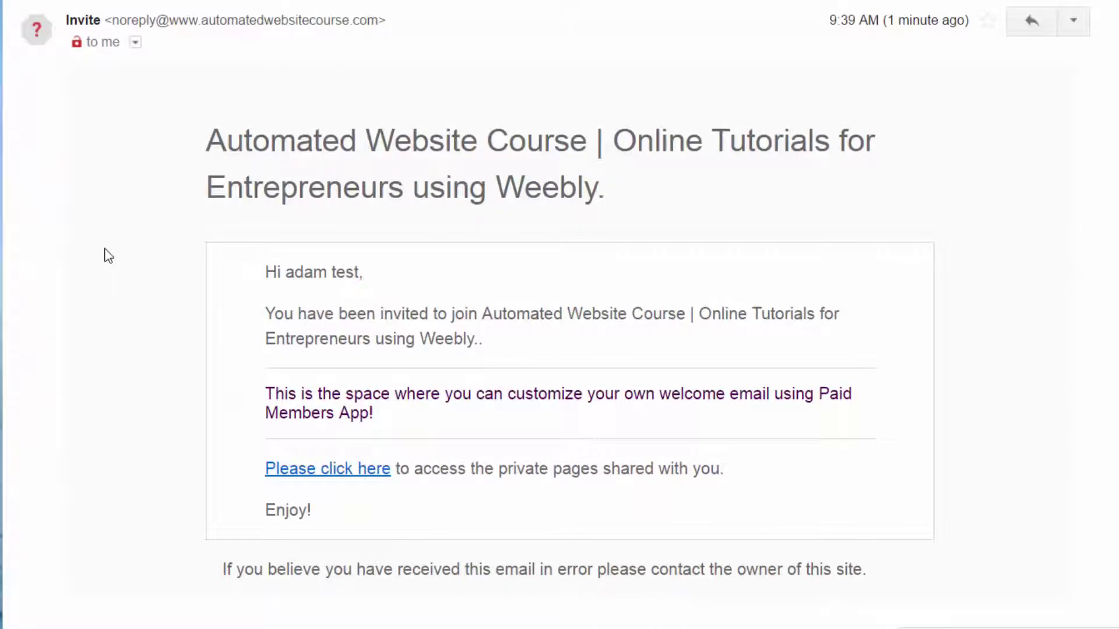
Step: Follow the 'Please click here' link in the Gmail invitation email
{"action": "scroll", "coordinate": [102, 233], "scroll_direction": "down", "scroll_amount": 2}
{"action": "scroll", "coordinate": [100, 220], "scroll_direction": "up", "scroll_amount": 2}
{"action": "scroll", "coordinate": [262, 233], "scroll_direction": "down", "scroll_amount": 3}
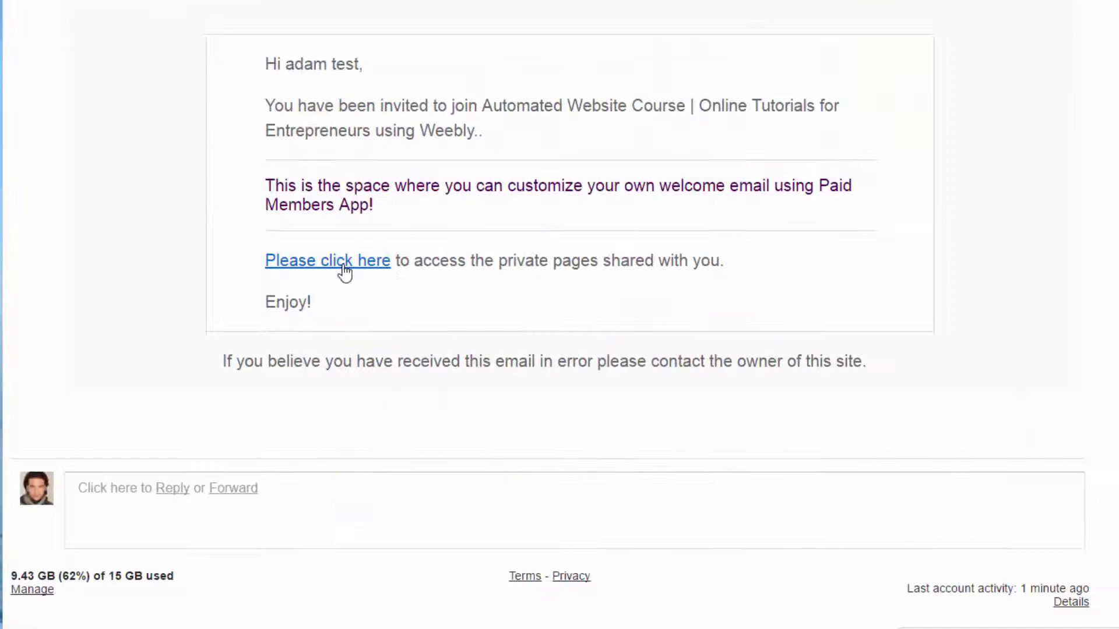
{"action": "left_click", "coordinate": [342, 272]}
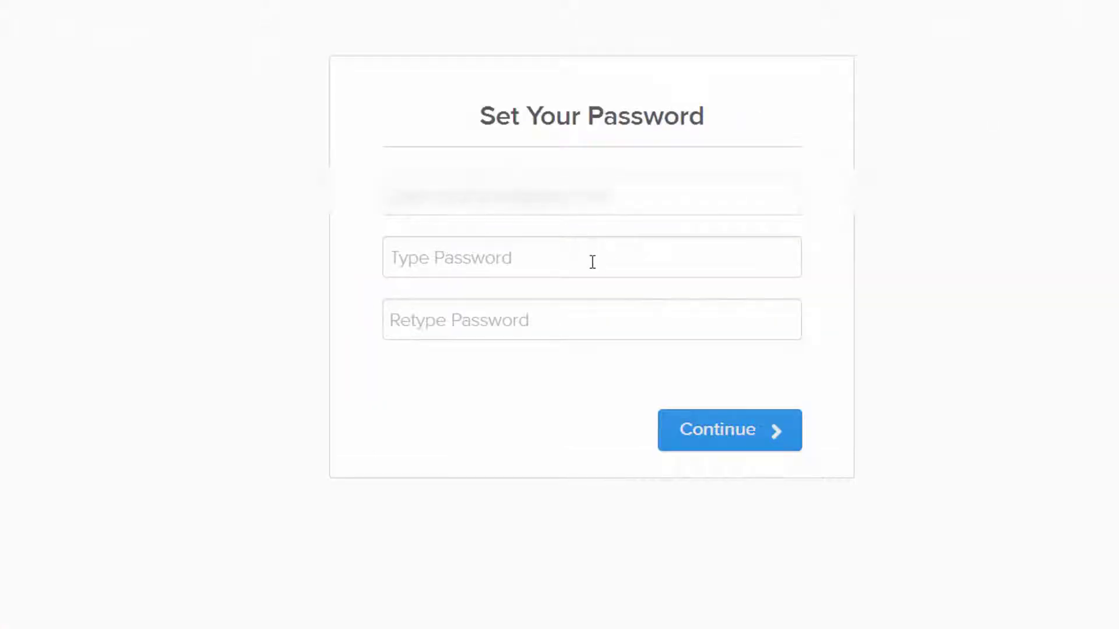
Step: Enter and confirm the new member password, then save it
{"action": "left_click", "coordinate": [593, 262]}
{"action": "type", "text": "••••••••••"}
{"action": "key", "text": "Tab"}
{"action": "type", "text": "••••••••••"}
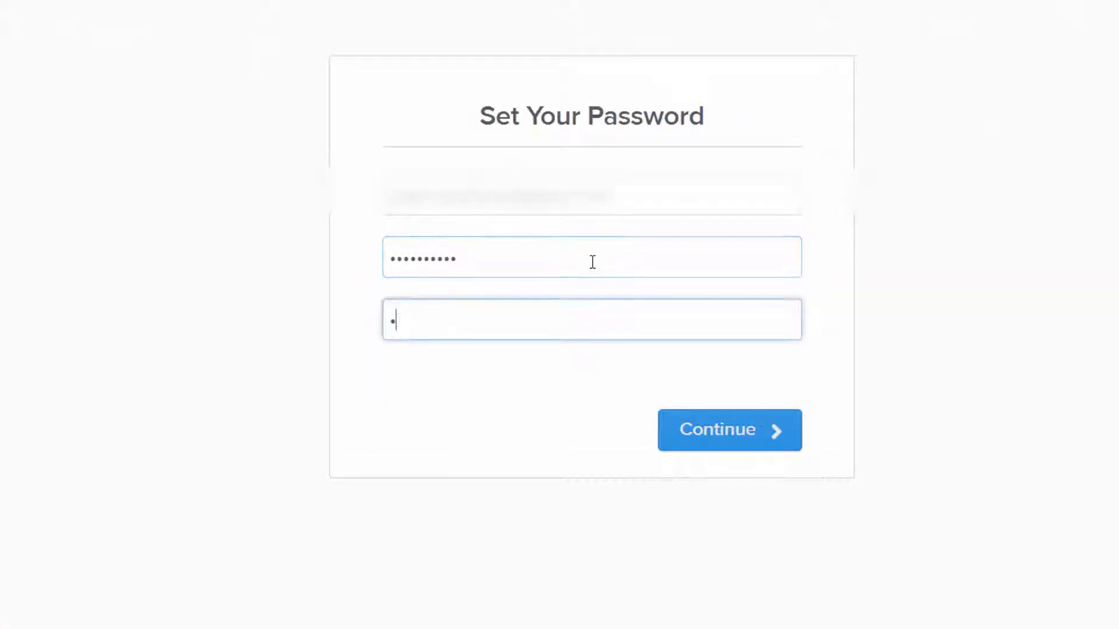
{"action": "left_click", "coordinate": [705, 434]}
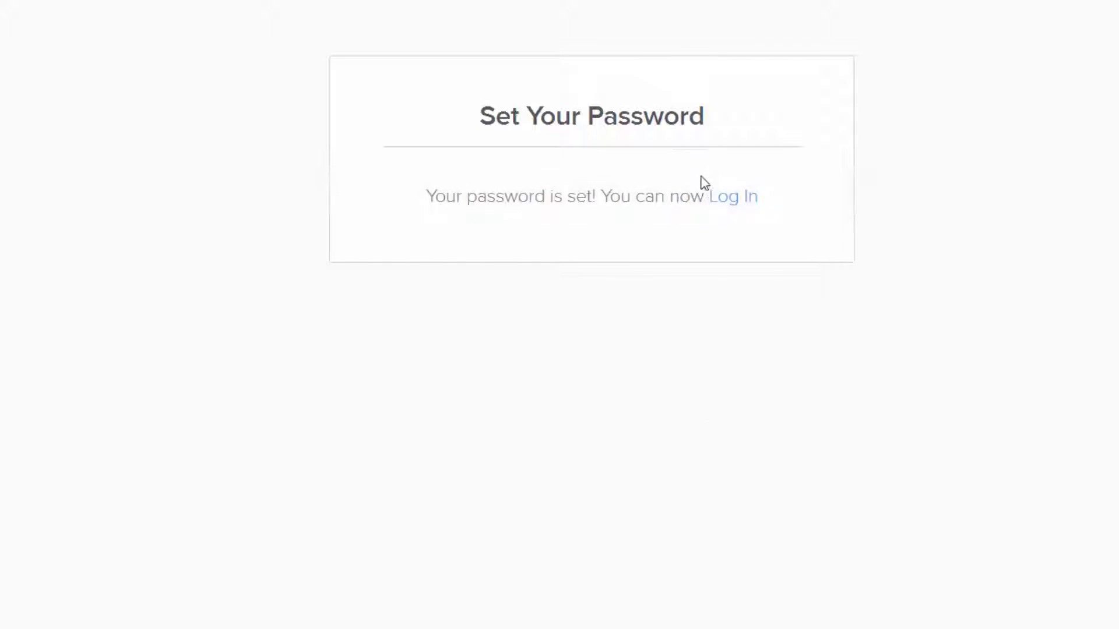
Step: Go to the member Log In page and fill in the saved login credentials
{"action": "left_click", "coordinate": [721, 209]}
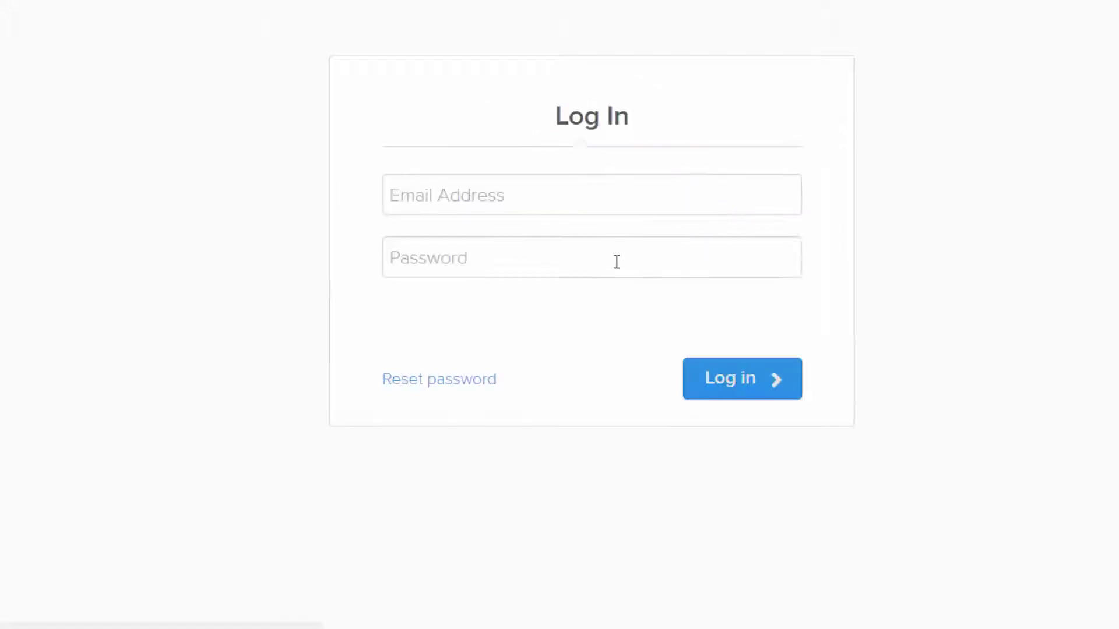
{"action": "left_click", "coordinate": [555, 205]}
{"action": "key", "text": "Down"}
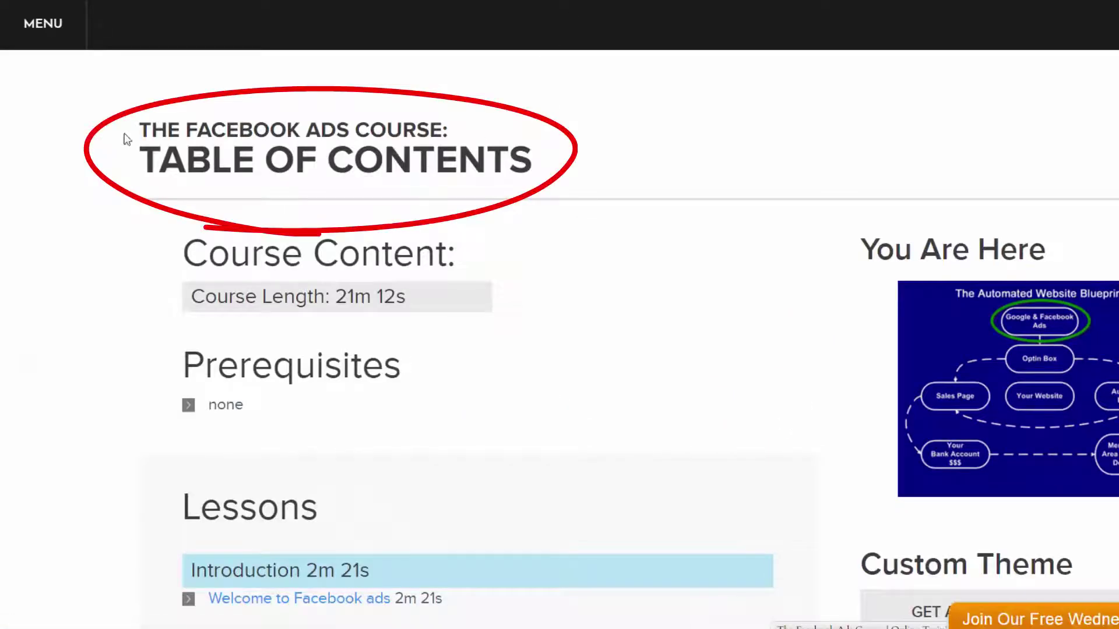
Step: Open the Welcome to Facebook Ads lesson from the course table of contents
{"action": "scroll", "coordinate": [499, 319], "scroll_direction": "down", "scroll_amount": 10}
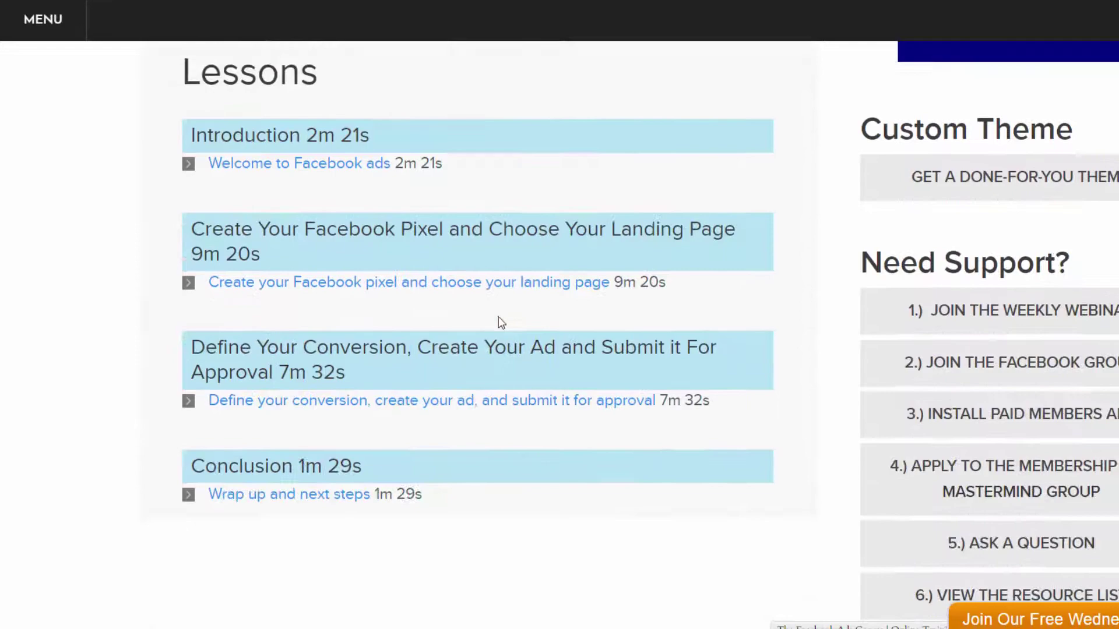
{"action": "scroll", "coordinate": [658, 480], "scroll_direction": "up", "scroll_amount": 7}
{"action": "scroll", "coordinate": [660, 480], "scroll_direction": "up", "scroll_amount": 5}
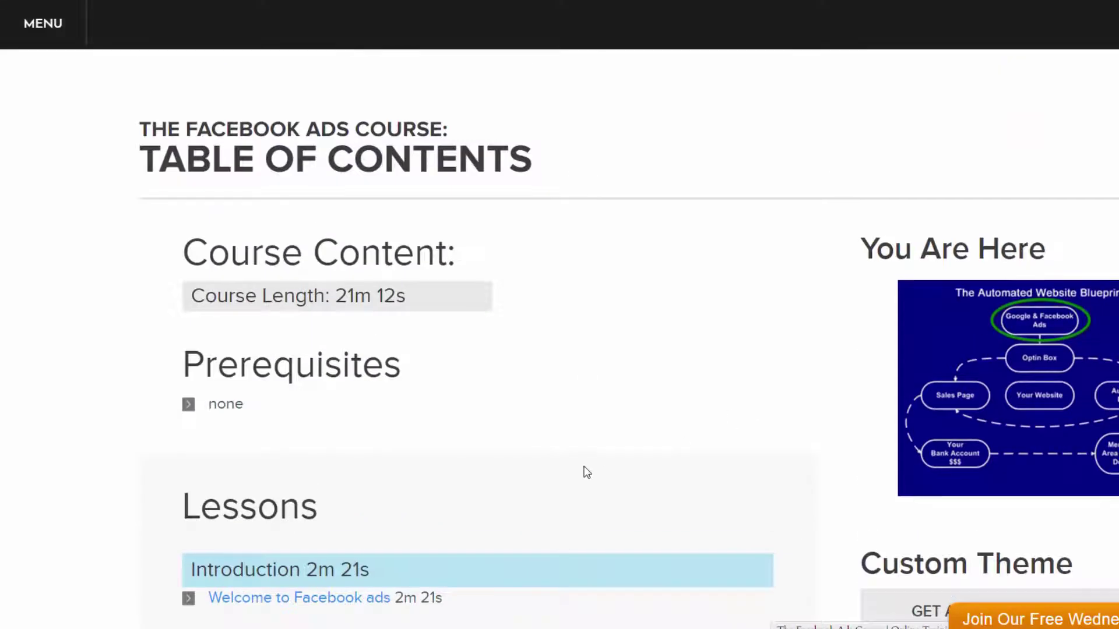
{"action": "scroll", "coordinate": [584, 470], "scroll_direction": "down", "scroll_amount": 3}
{"action": "scroll", "coordinate": [444, 414], "scroll_direction": "down", "scroll_amount": 3}
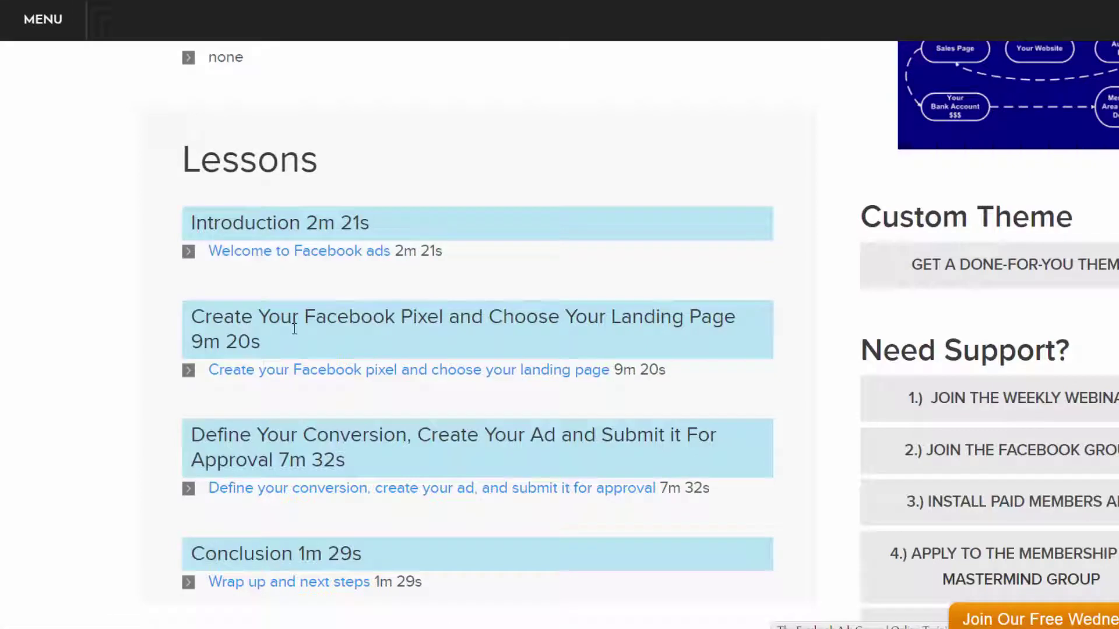
{"action": "scroll", "coordinate": [296, 328], "scroll_direction": "down", "scroll_amount": 4}
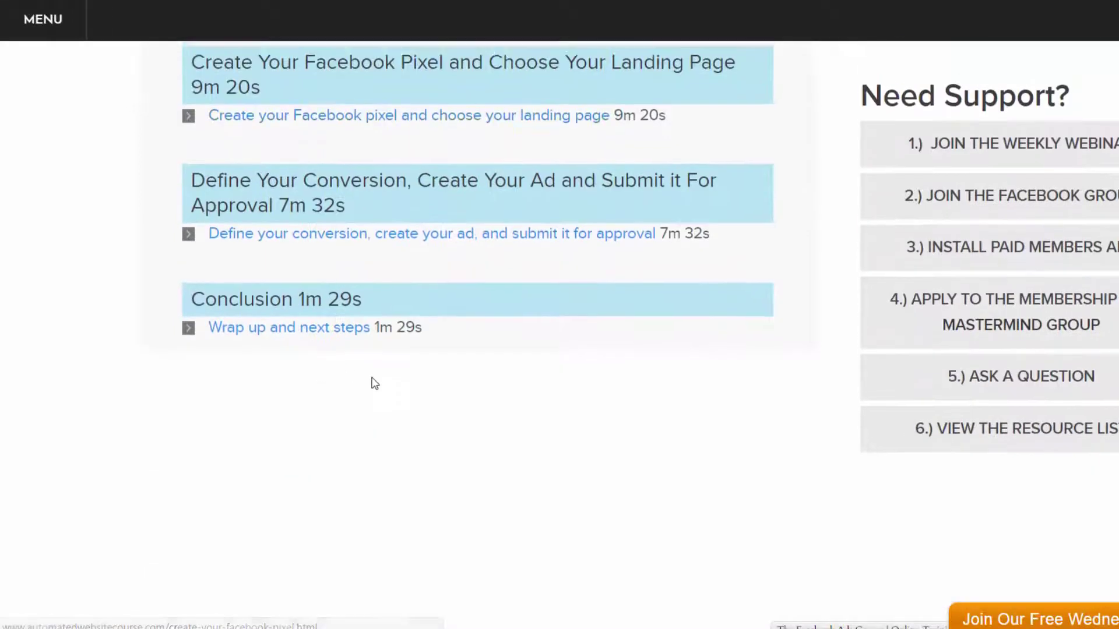
{"action": "scroll", "coordinate": [361, 373], "scroll_direction": "up", "scroll_amount": 4}
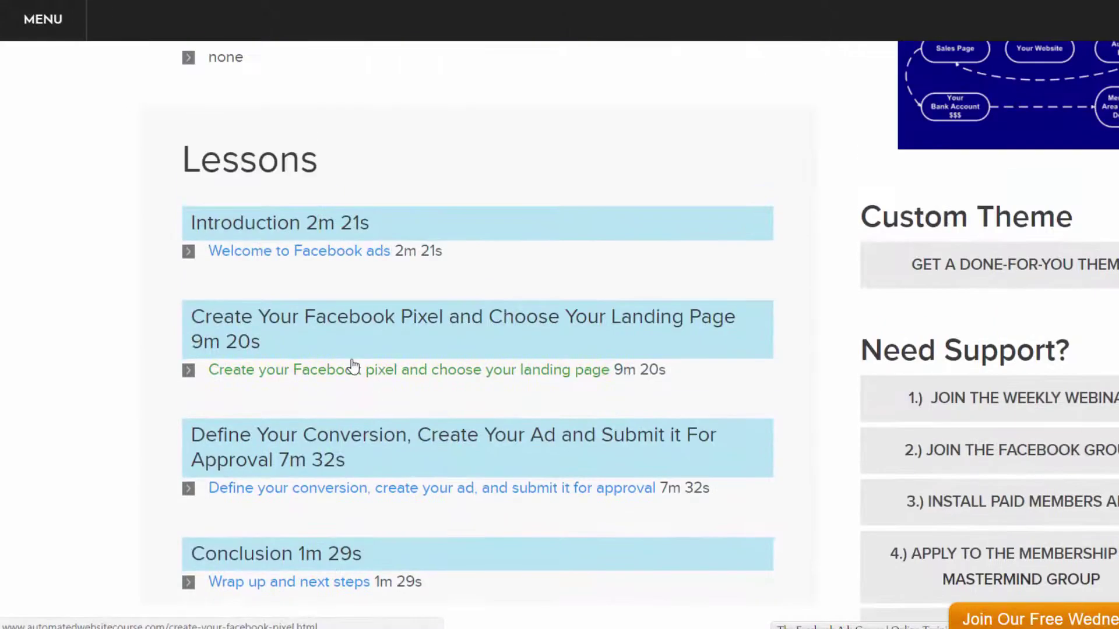
{"action": "left_click", "coordinate": [263, 258]}
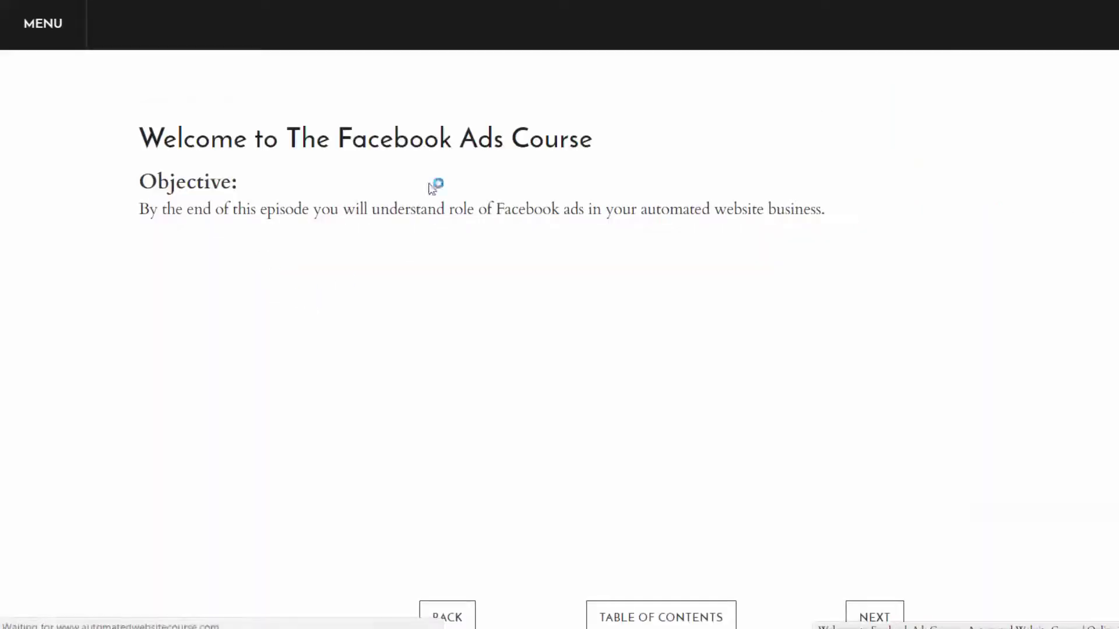
Step: Advance to the next lesson, then return to the course table of contents
{"action": "scroll", "coordinate": [717, 349], "scroll_direction": "down", "scroll_amount": 2}
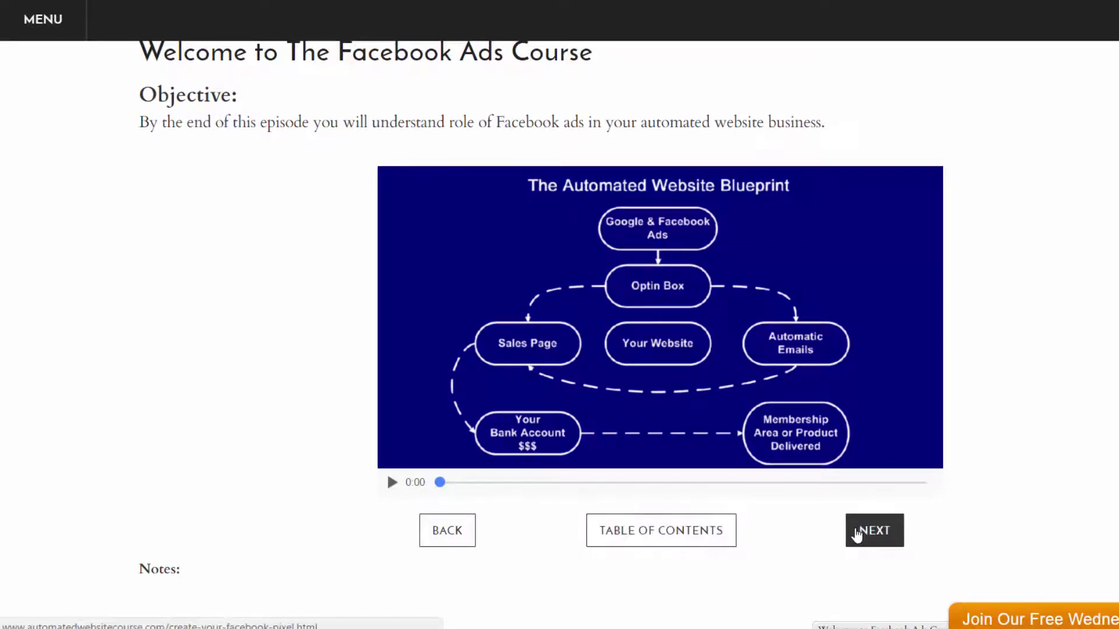
{"action": "left_click", "coordinate": [856, 532]}
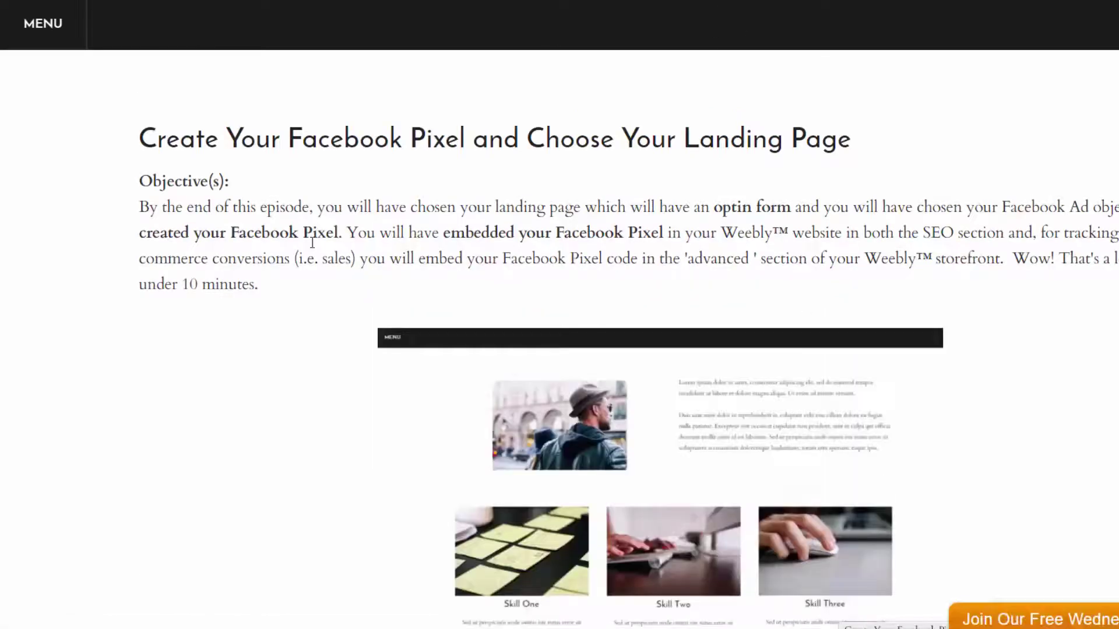
{"action": "scroll", "coordinate": [392, 305], "scroll_direction": "down", "scroll_amount": 3}
{"action": "scroll", "coordinate": [529, 327], "scroll_direction": "up", "scroll_amount": 3}
{"action": "scroll", "coordinate": [959, 297], "scroll_direction": "down", "scroll_amount": 3}
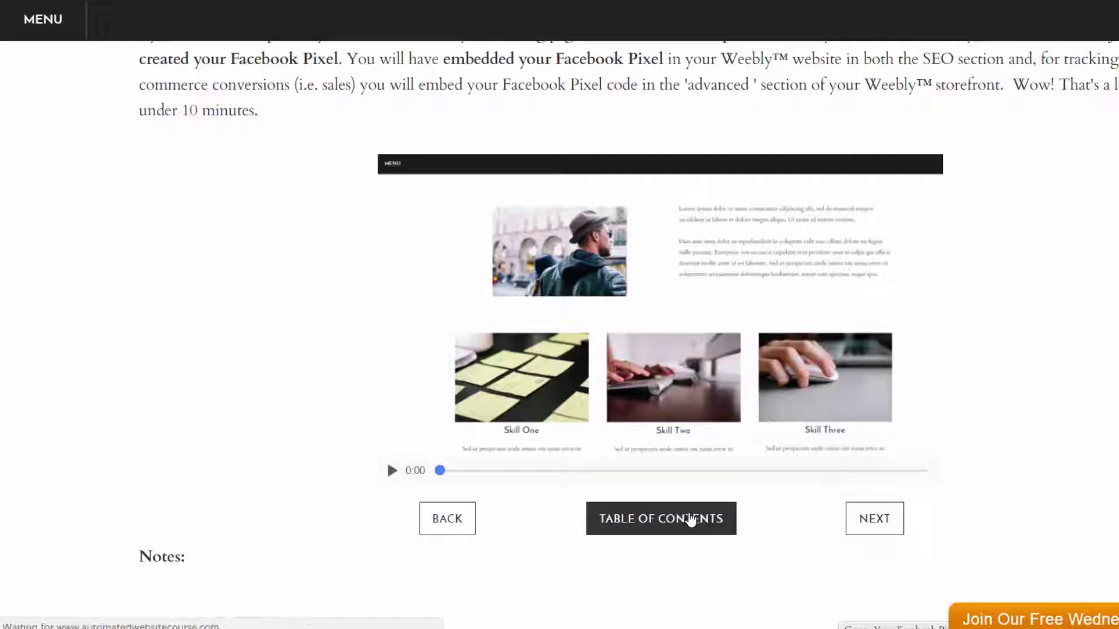
{"action": "left_click", "coordinate": [690, 519]}
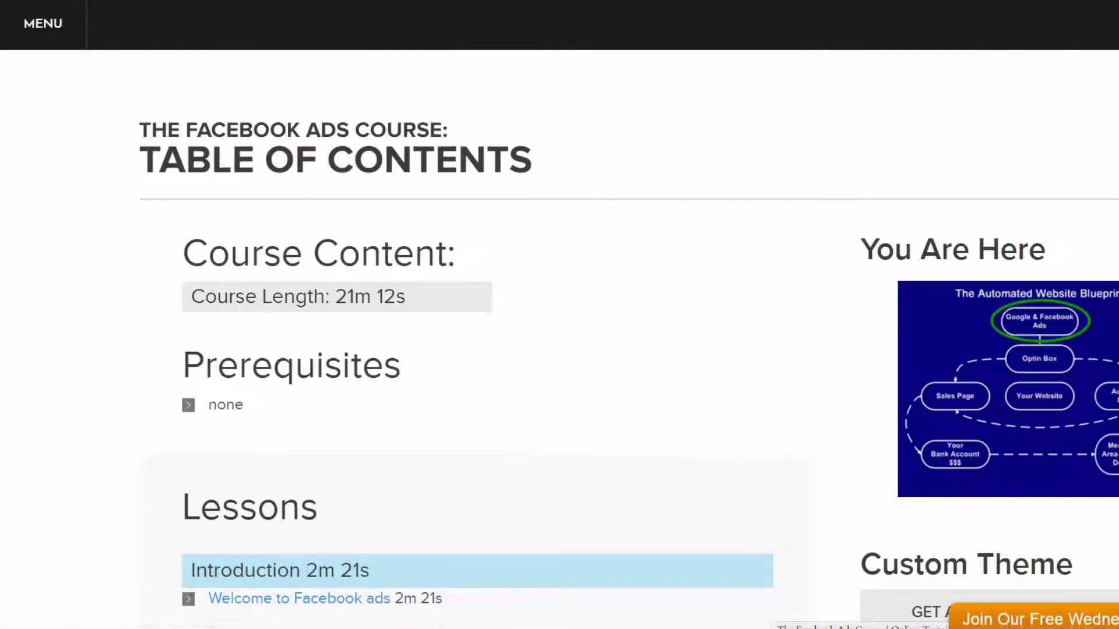
Step: Log out via My Account, then try opening the Facebook Ads Course signed out
{"action": "left_click", "coordinate": [36, 35]}
{"action": "mouse_move", "coordinate": [41, 94]}
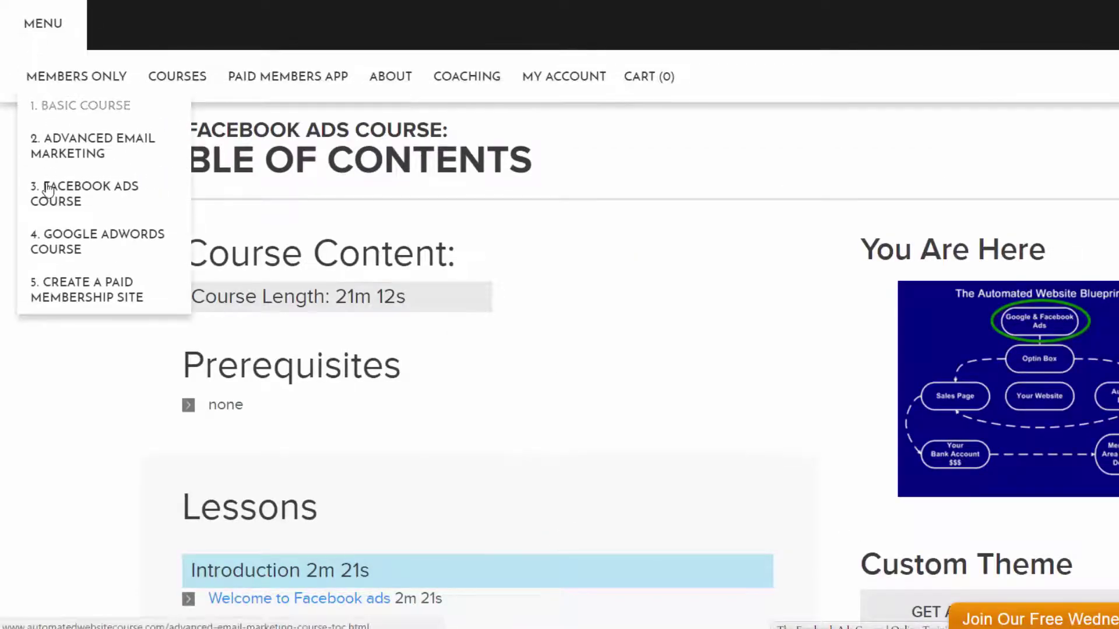
{"action": "left_click", "coordinate": [558, 79]}
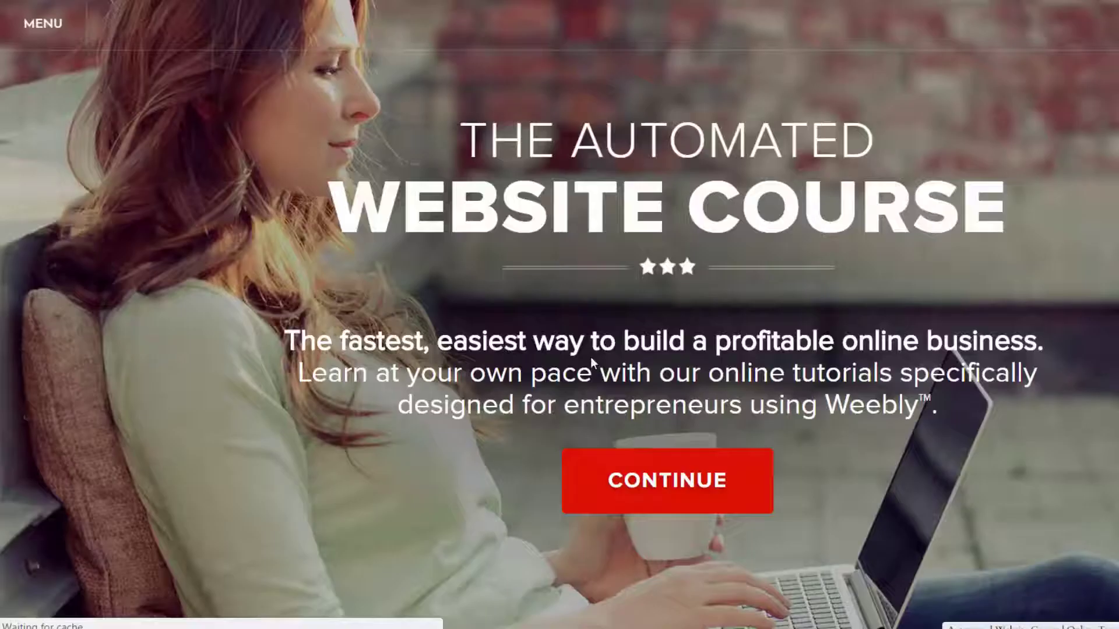
{"action": "left_click", "coordinate": [35, 24]}
{"action": "mouse_move", "coordinate": [52, 81]}
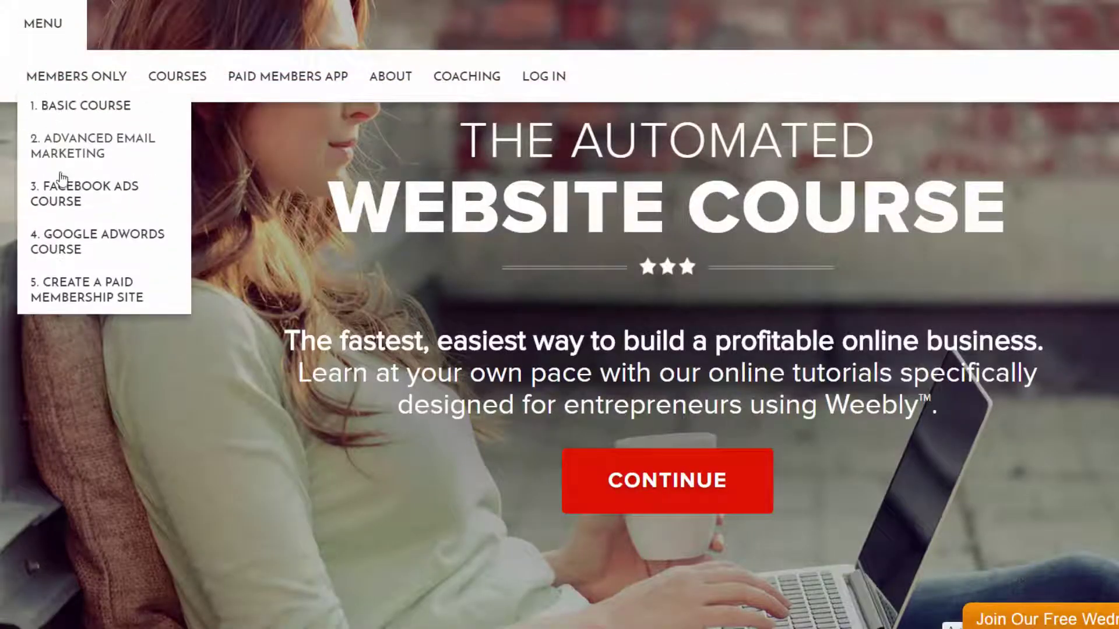
{"action": "left_click", "coordinate": [53, 201]}
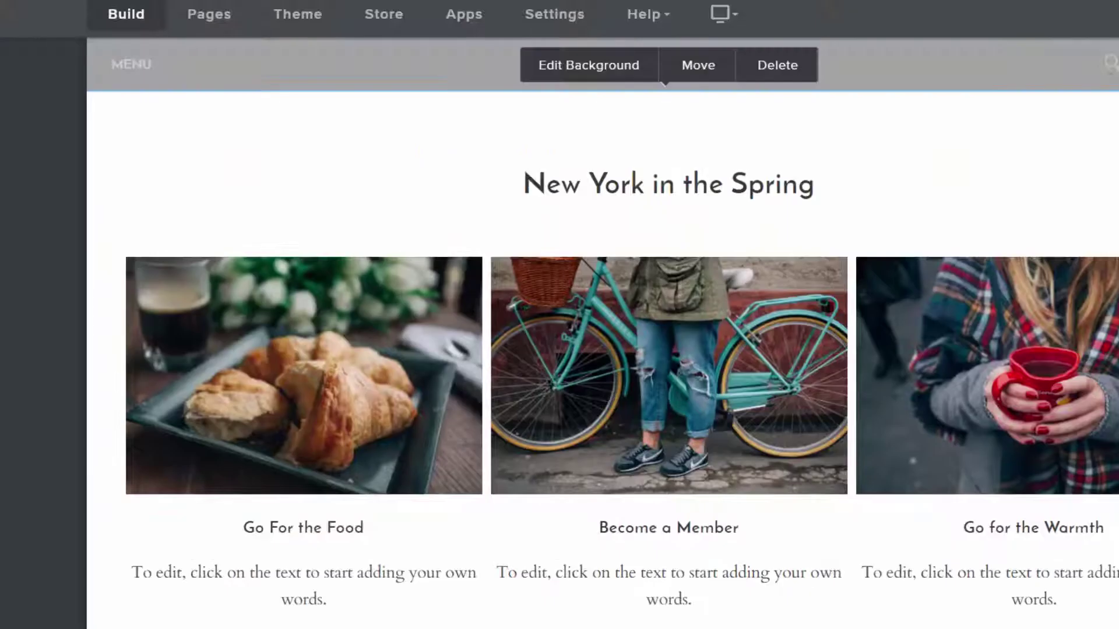
Step: Open Become a Member from the site menu and add Membership - 1 month ($29.00) to the cart
{"action": "scroll", "coordinate": [641, 268], "scroll_direction": "down", "scroll_amount": 3}
{"action": "scroll", "coordinate": [700, 274], "scroll_direction": "up", "scroll_amount": 3}
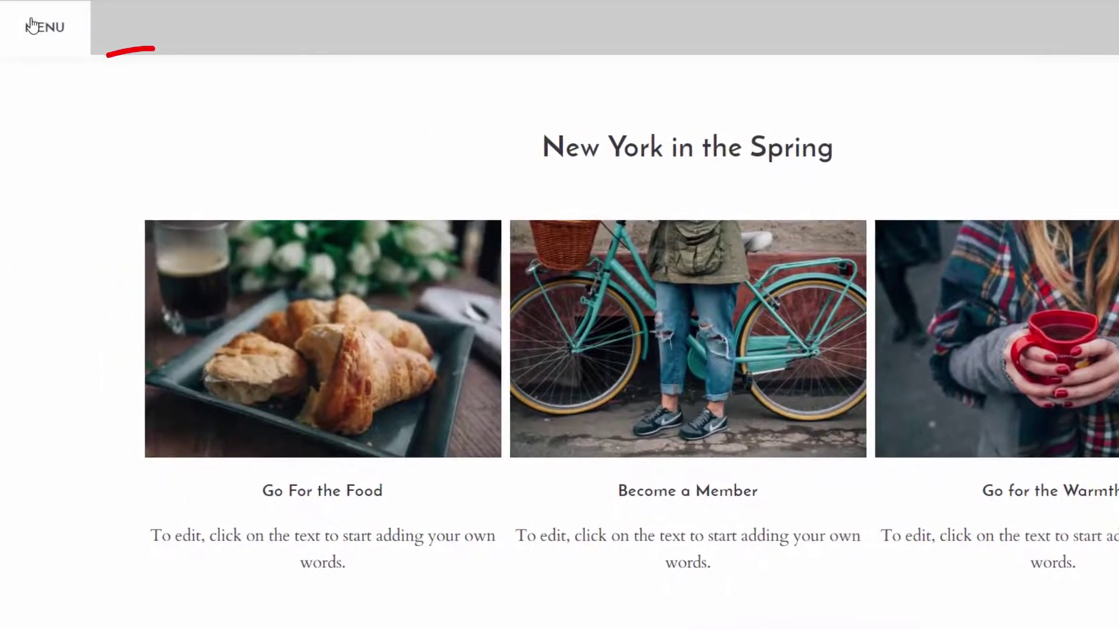
{"action": "left_click", "coordinate": [35, 27]}
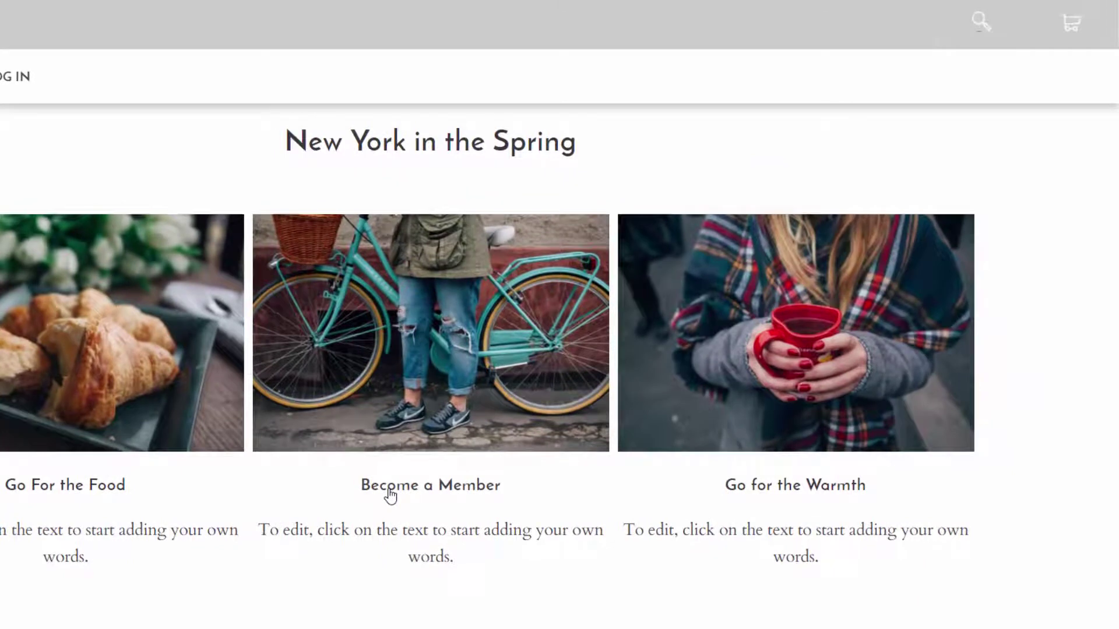
{"action": "left_click", "coordinate": [389, 494]}
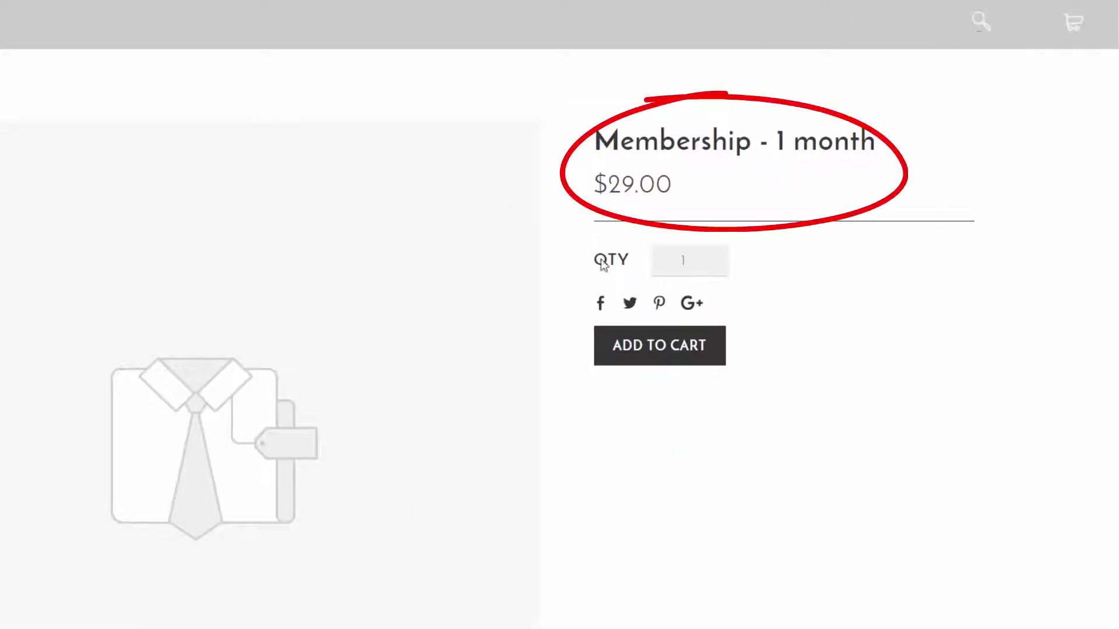
{"action": "left_click", "coordinate": [649, 360]}
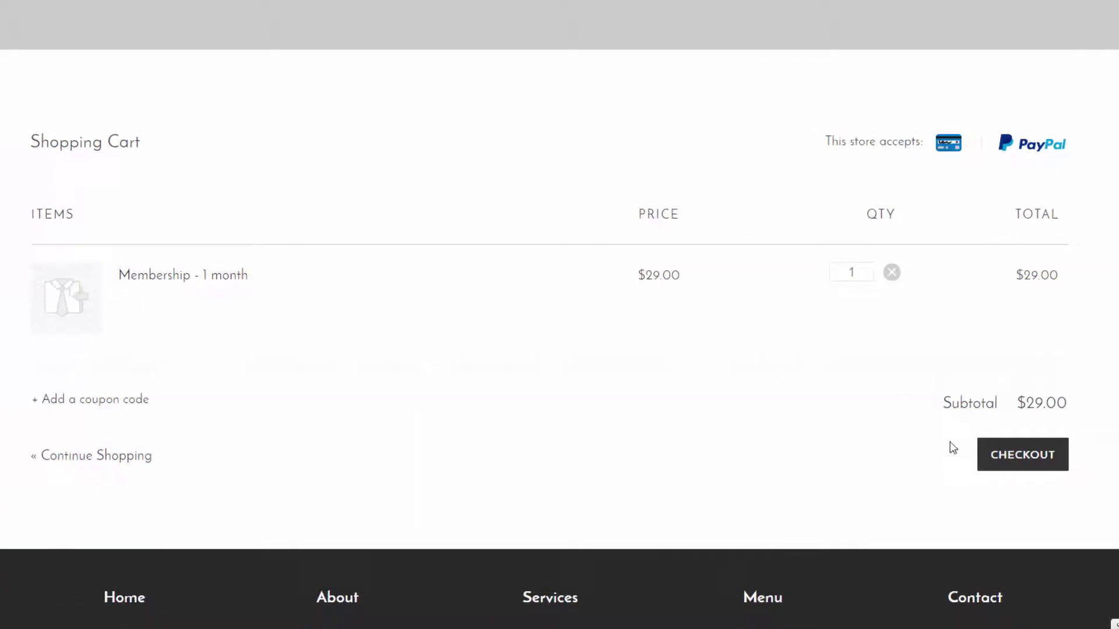
Step: Apply coupon FREECOURSE for 100% off, proceed to checkout, and start on the e-mail field
{"action": "left_click", "coordinate": [65, 402]}
{"action": "type", "text": "F"}
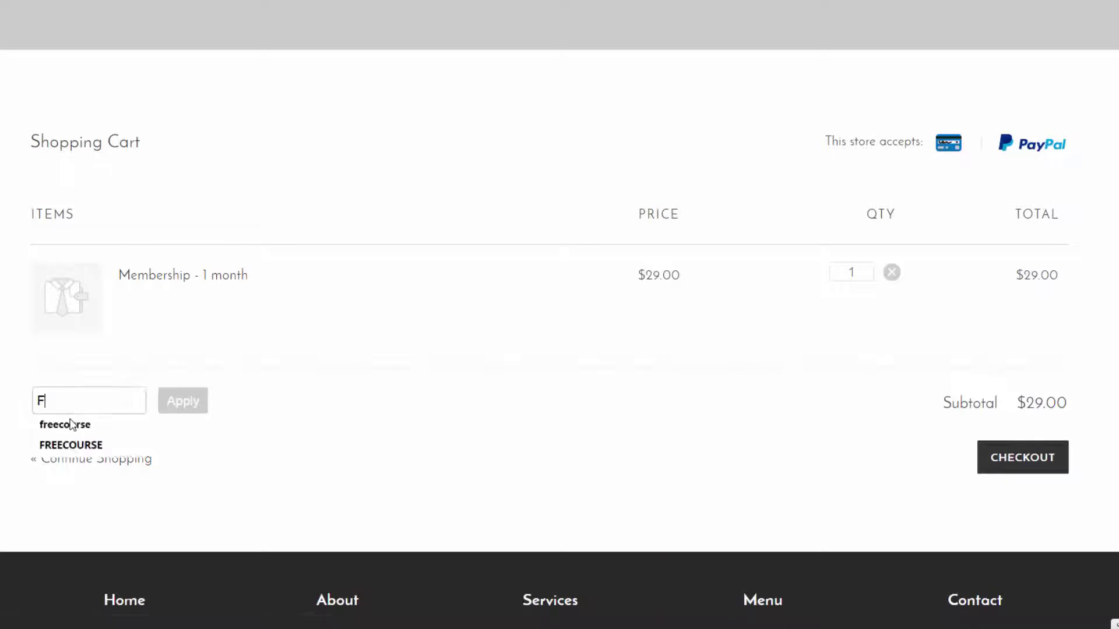
{"action": "type", "text": "REECOU"}
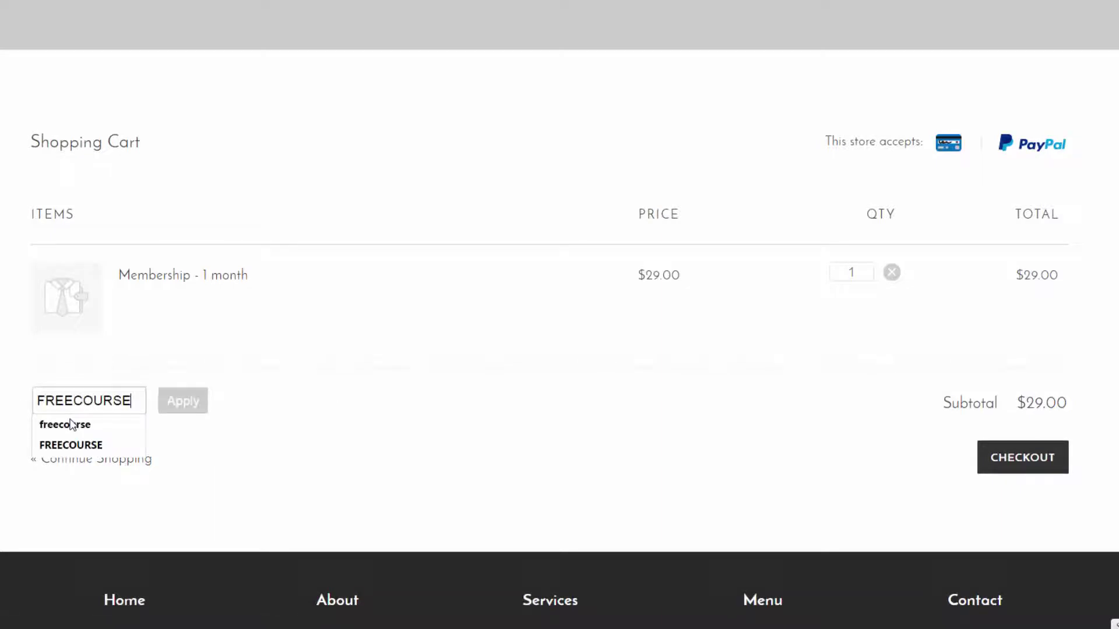
{"action": "type", "text": "RSE"}
{"action": "left_click", "coordinate": [198, 402]}
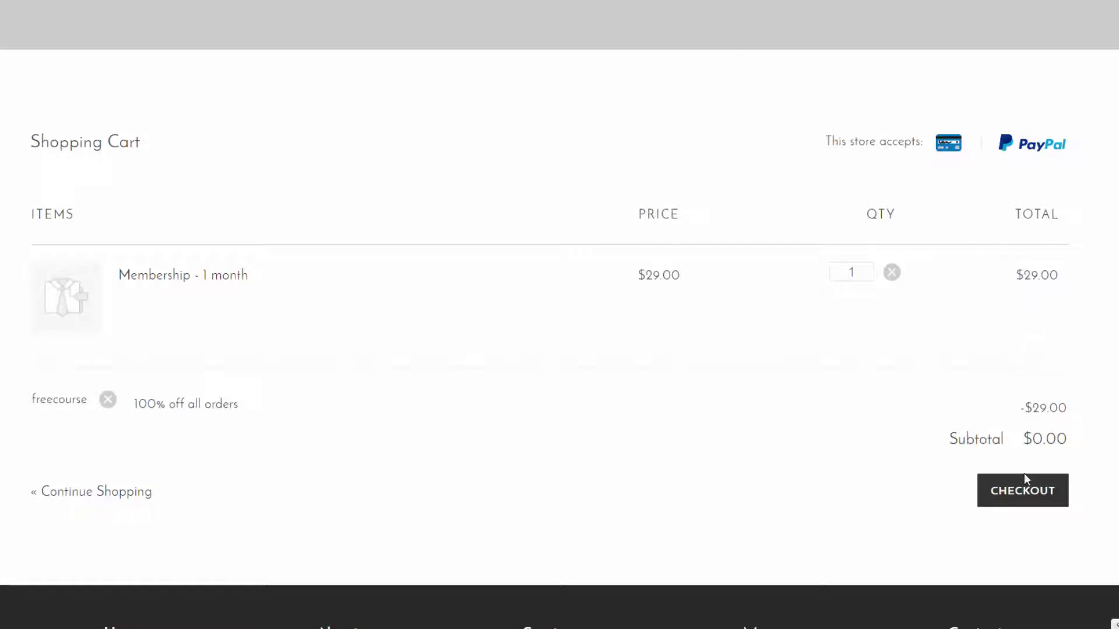
{"action": "left_click", "coordinate": [1016, 488]}
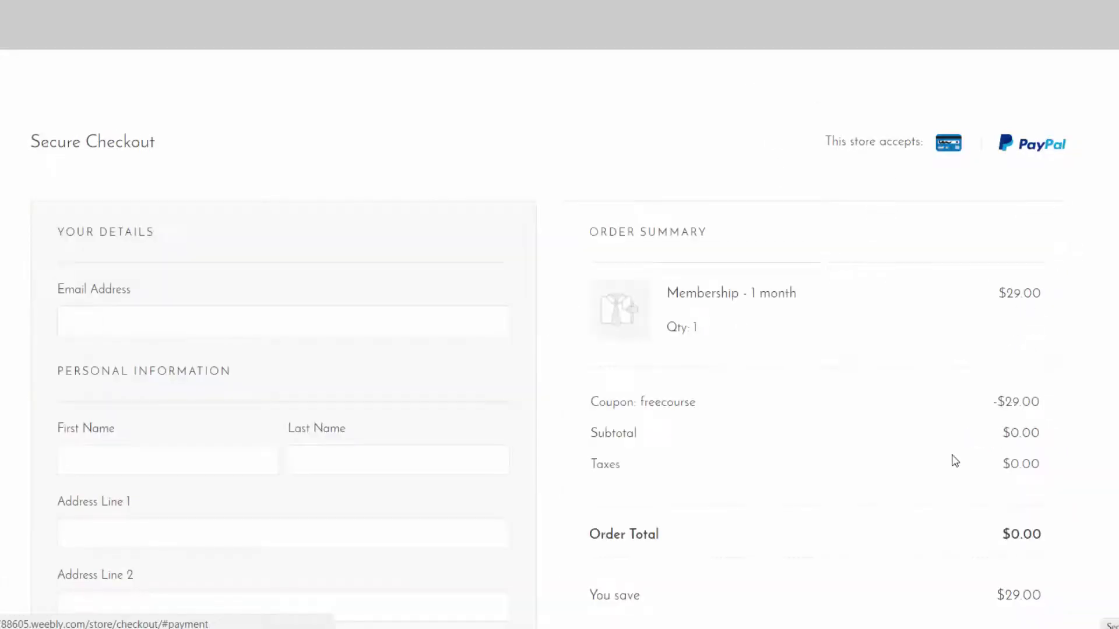
{"action": "left_click", "coordinate": [203, 326]}
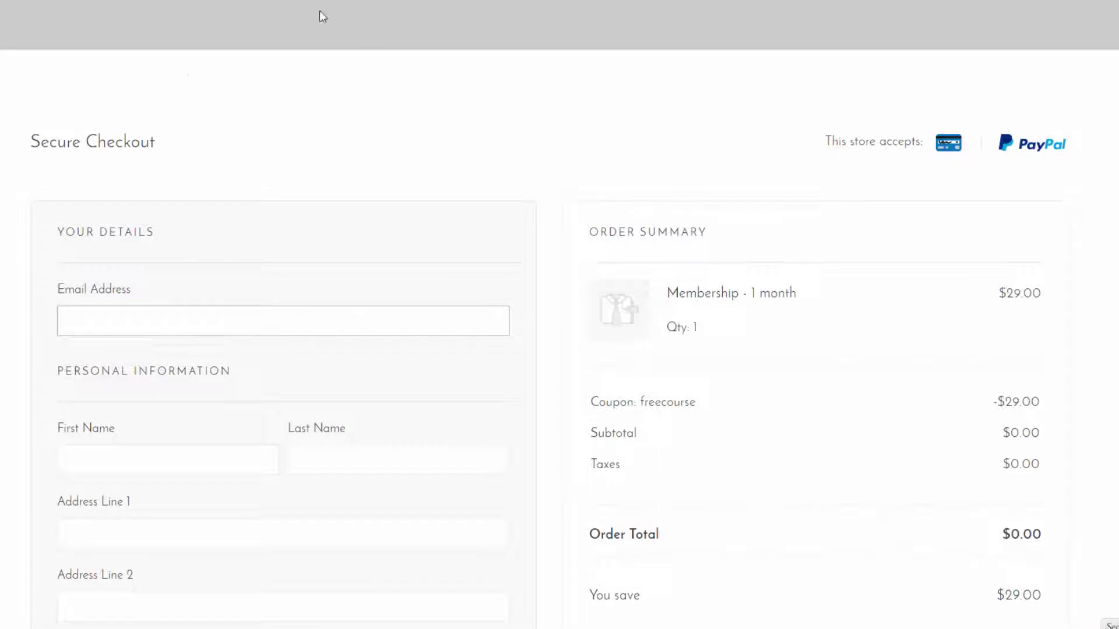
{"action": "scroll", "coordinate": [542, 549], "scroll_direction": "down", "scroll_amount": 5}
{"action": "scroll", "coordinate": [899, 534], "scroll_direction": "up", "scroll_amount": 5}
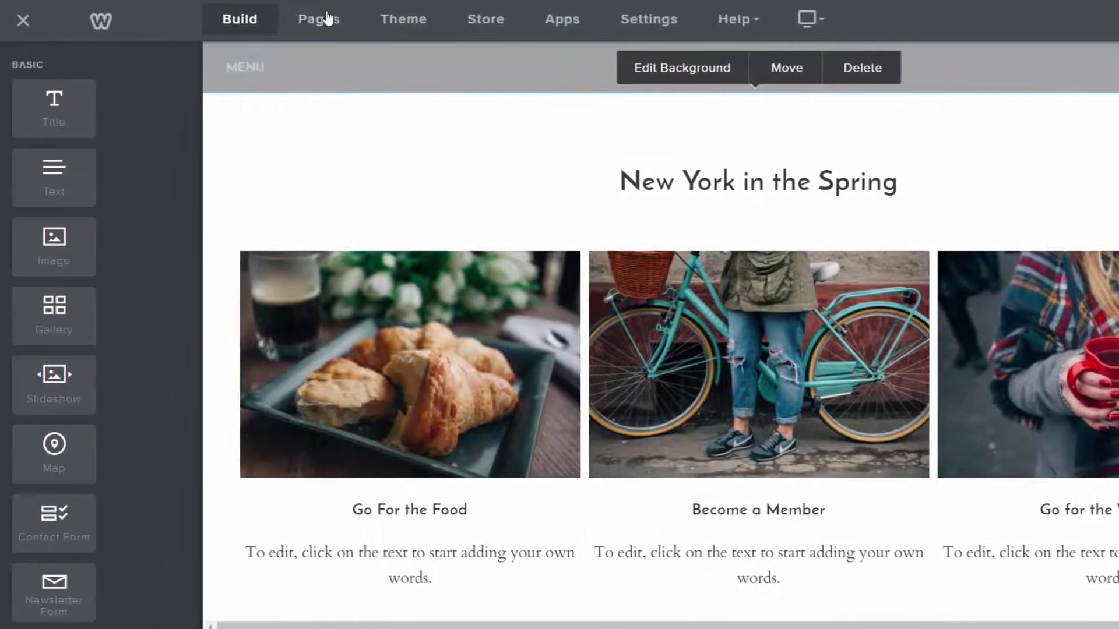
Step: Move a page higher in the site's page list
{"action": "left_click", "coordinate": [321, 28]}
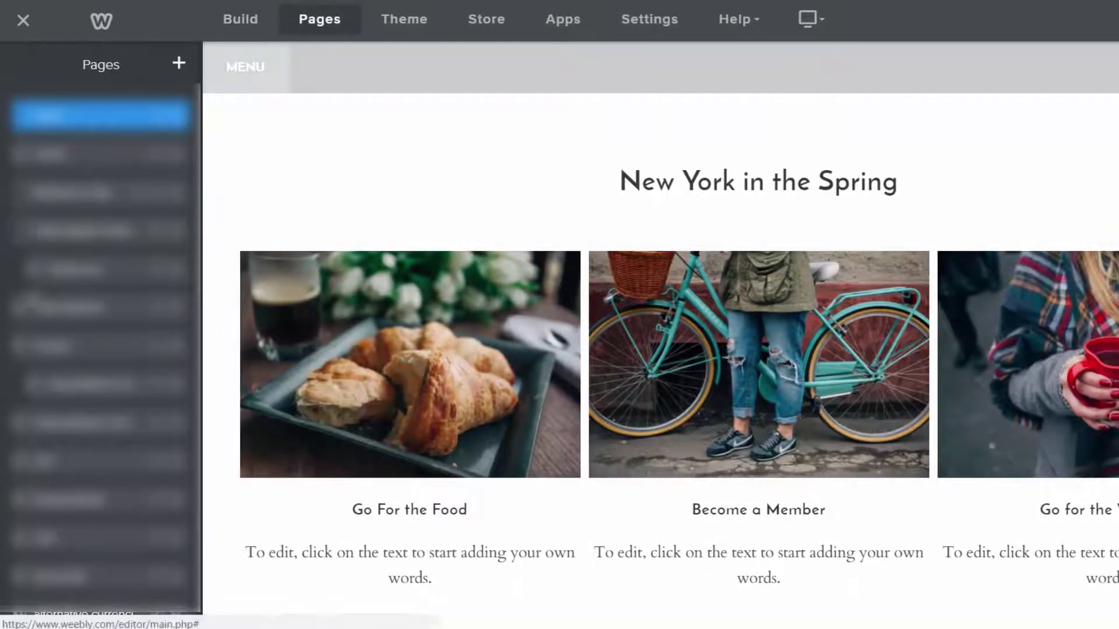
{"action": "scroll", "coordinate": [102, 350], "scroll_direction": "down", "scroll_amount": 5}
{"action": "left_click_drag", "start_coordinate": [78, 600], "coordinate": [92, 499]}
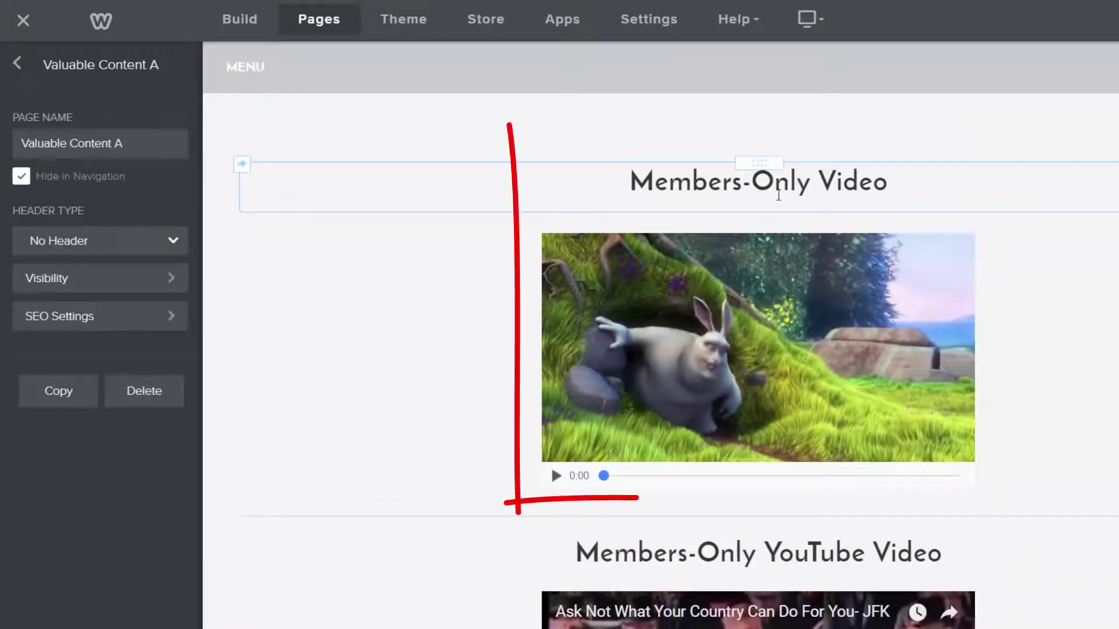
Step: Test the members-only video and check its YouTube link in the video settings
{"action": "left_click", "coordinate": [551, 476]}
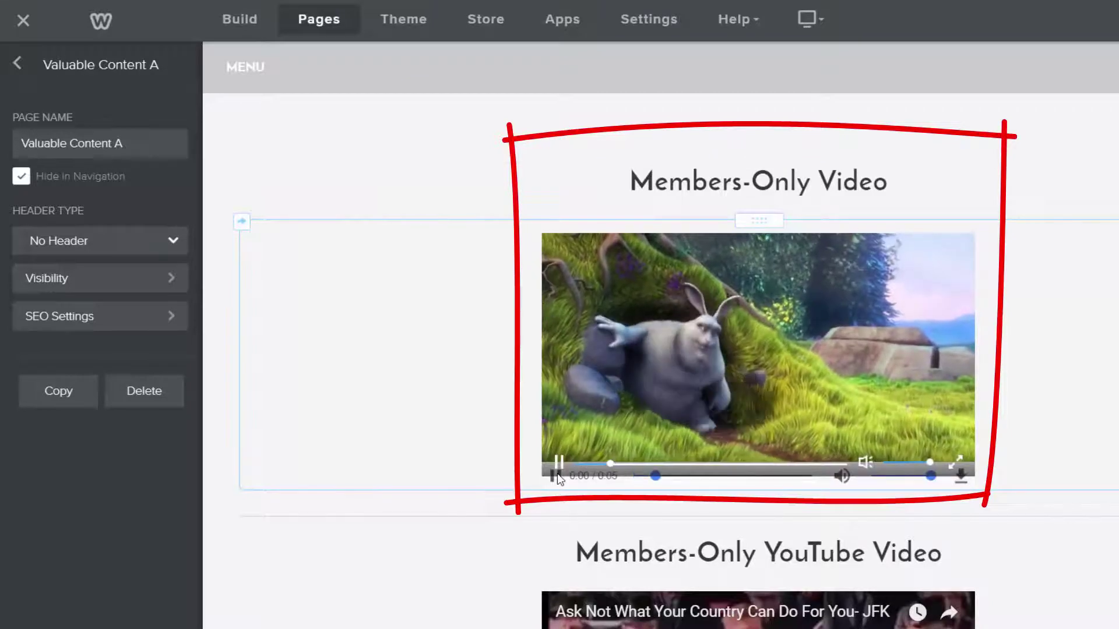
{"action": "left_click", "coordinate": [590, 446]}
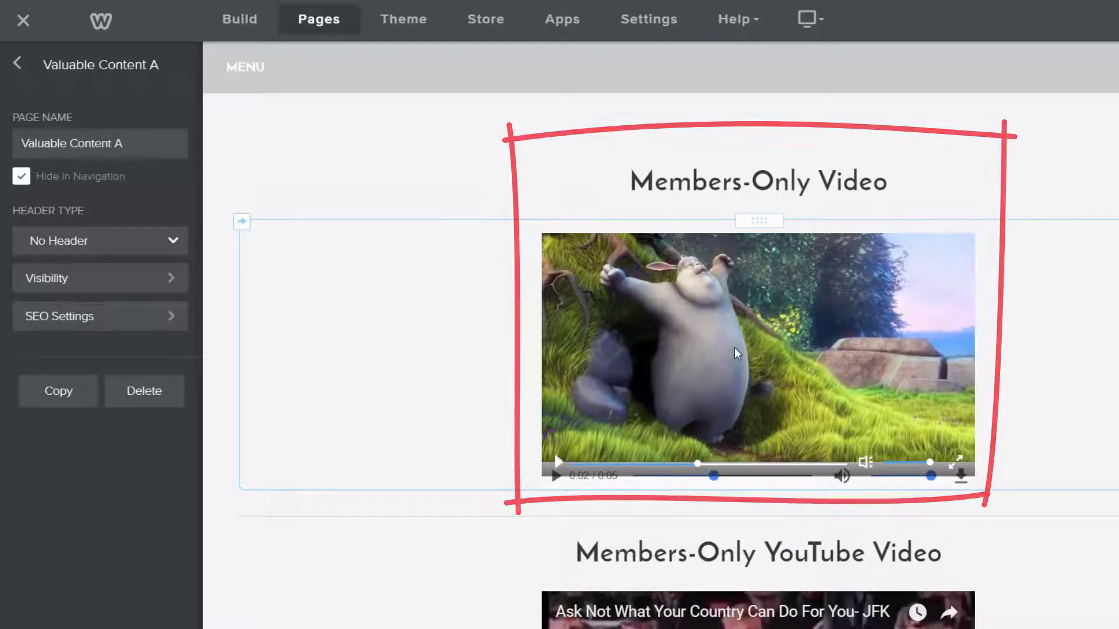
{"action": "scroll", "coordinate": [754, 333], "scroll_direction": "down", "scroll_amount": 3}
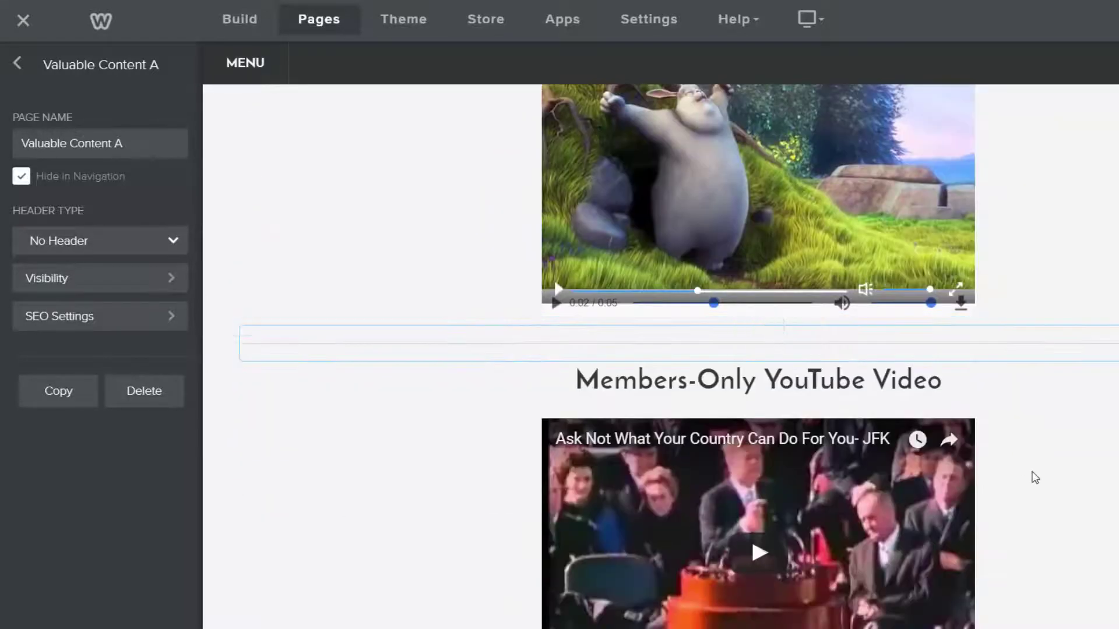
{"action": "scroll", "coordinate": [1032, 477], "scroll_direction": "down", "scroll_amount": 3}
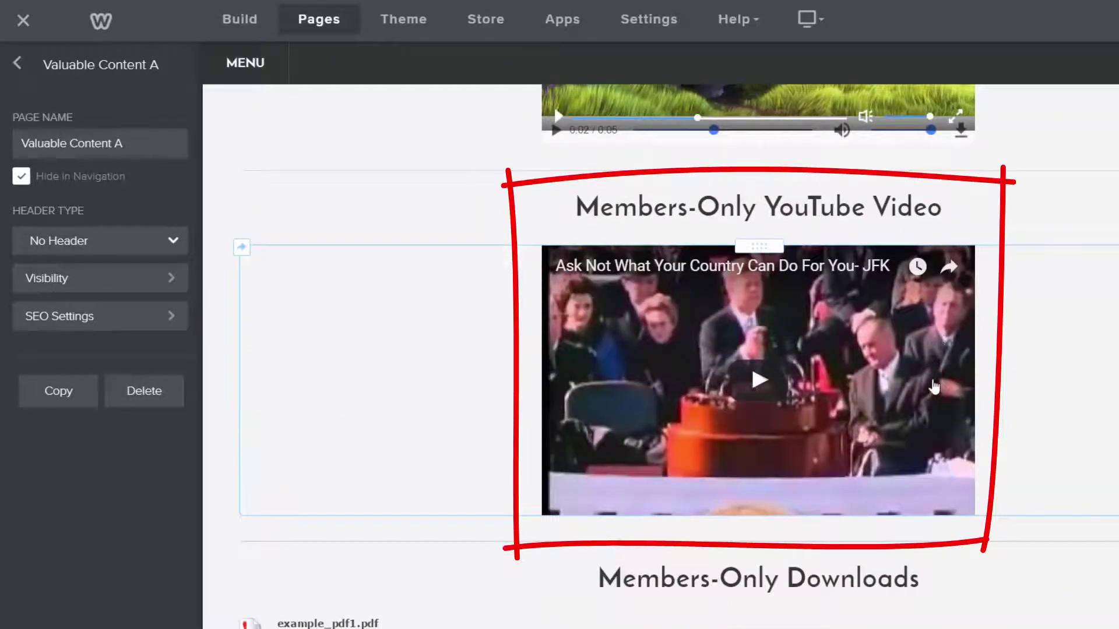
{"action": "left_click", "coordinate": [935, 387]}
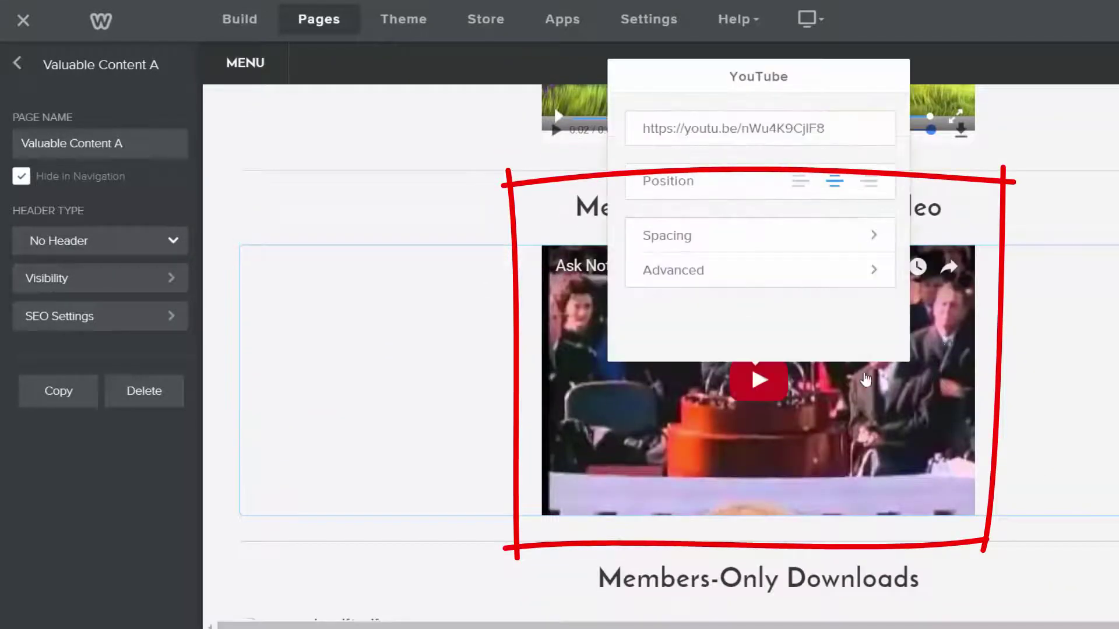
{"action": "triple_click", "coordinate": [729, 124]}
{"action": "left_click", "coordinate": [1038, 206]}
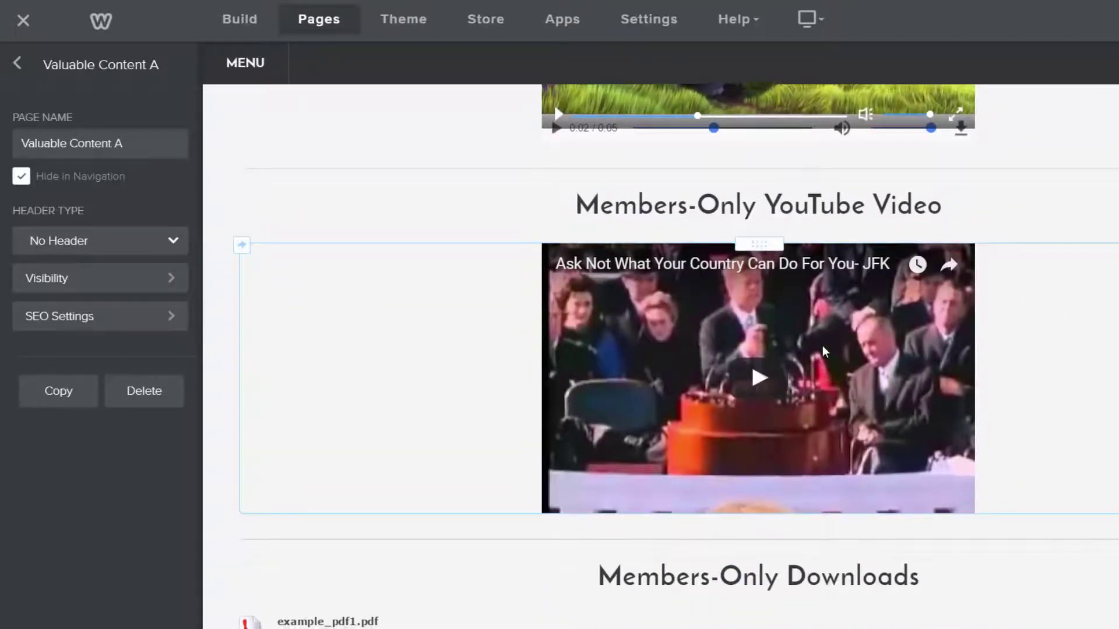
Step: Play and stop the Members-Only Audio clip, then close its audio settings
{"action": "scroll", "coordinate": [824, 349], "scroll_direction": "down", "scroll_amount": 6}
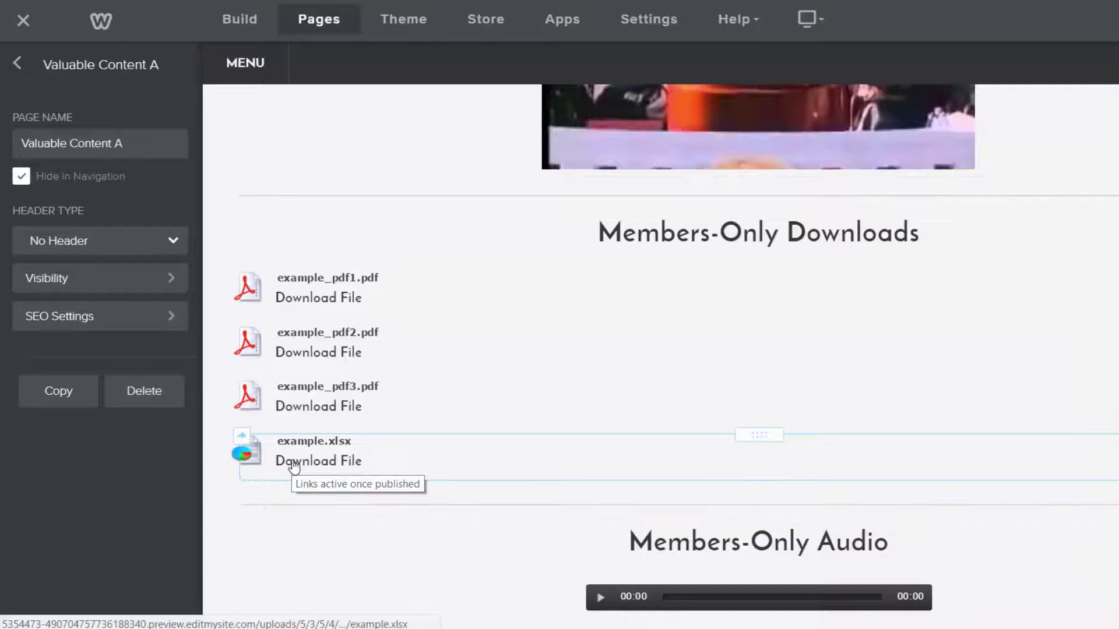
{"action": "scroll", "coordinate": [294, 464], "scroll_direction": "down", "scroll_amount": 3}
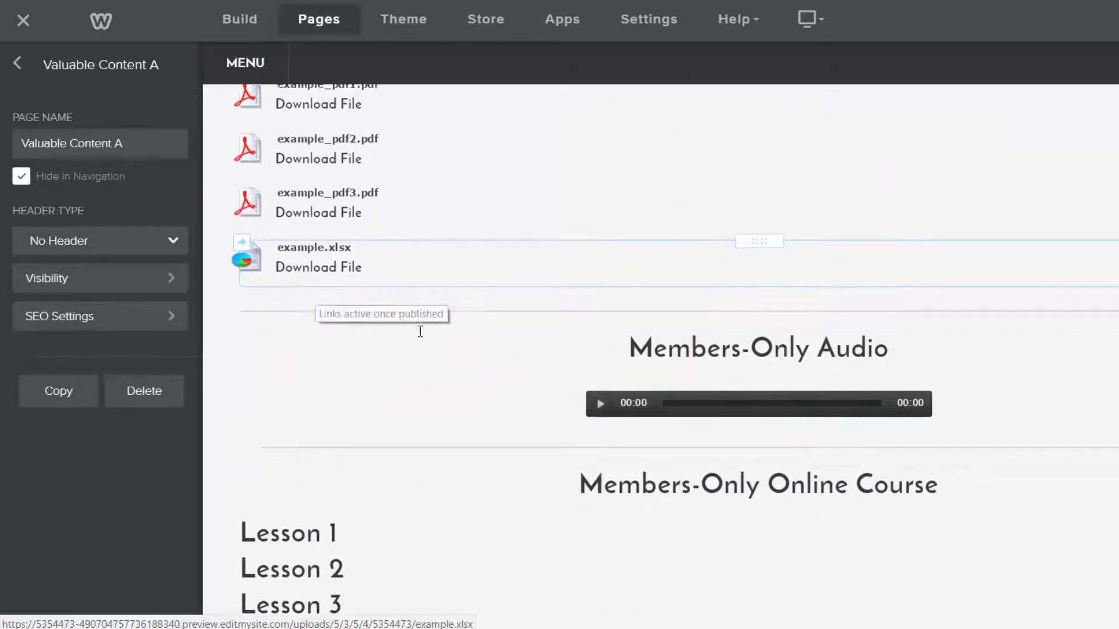
{"action": "scroll", "coordinate": [420, 331], "scroll_direction": "down", "scroll_amount": 1}
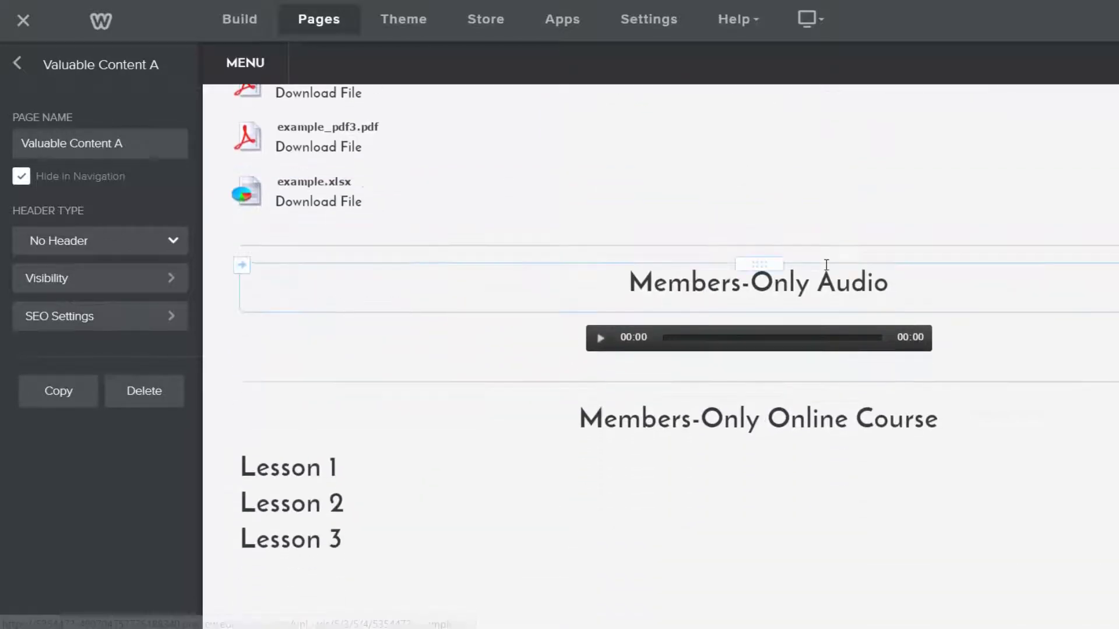
{"action": "left_click", "coordinate": [601, 339]}
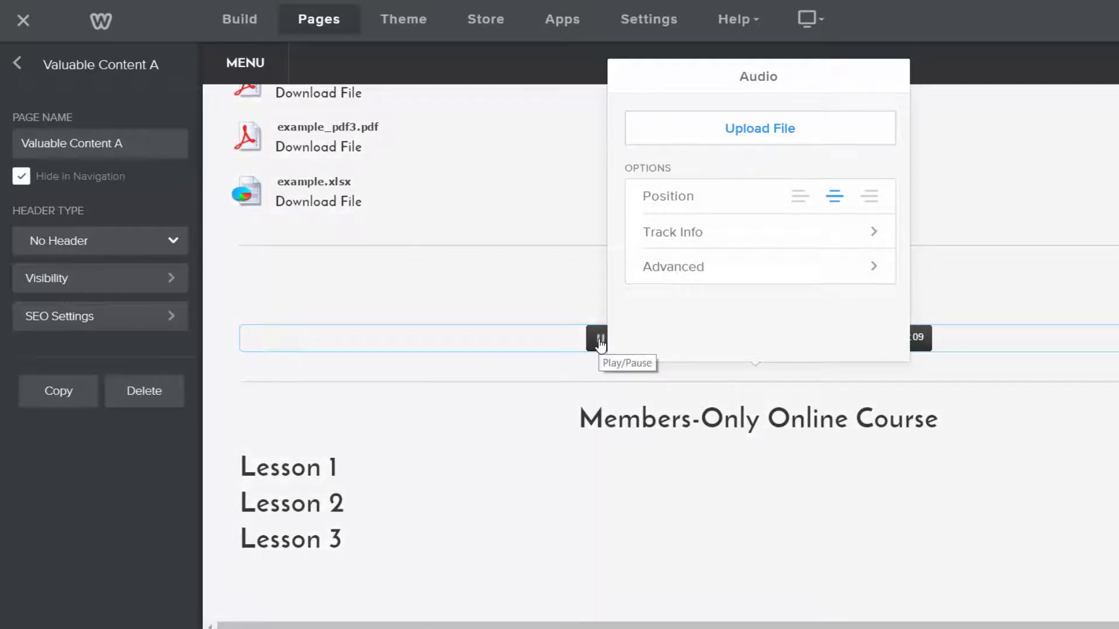
{"action": "left_click", "coordinate": [600, 338]}
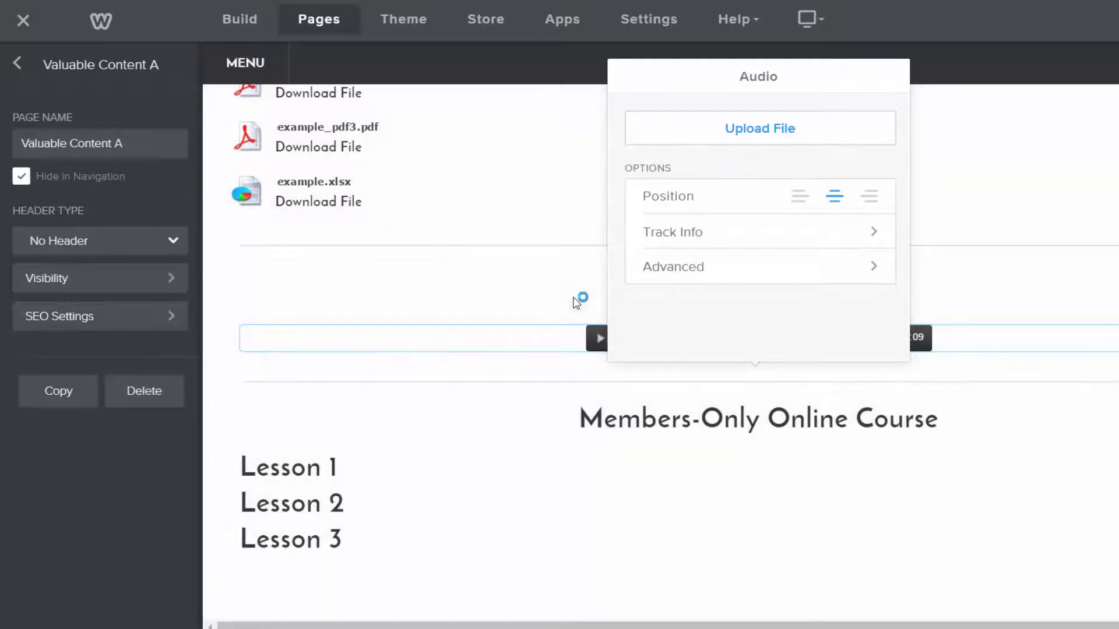
{"action": "left_click", "coordinate": [479, 447]}
Step: Begin editing the Lesson 1 line in the lessons text block
{"action": "scroll", "coordinate": [487, 447], "scroll_direction": "down", "scroll_amount": 3}
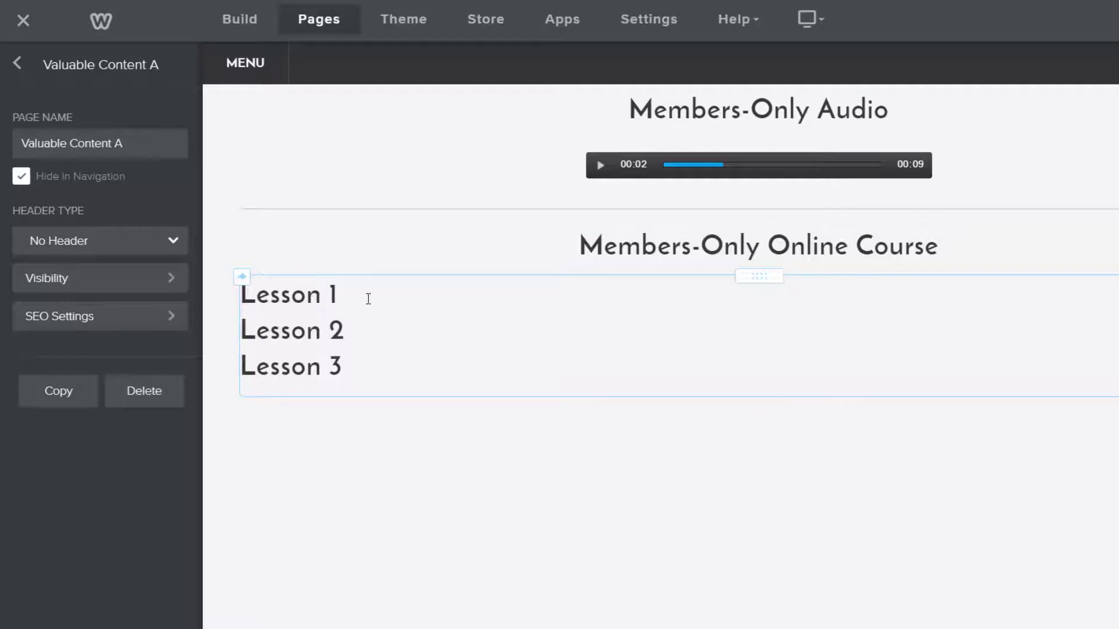
{"action": "left_click_drag", "start_coordinate": [282, 288], "coordinate": [235, 286]}
{"action": "left_click", "coordinate": [223, 295]}
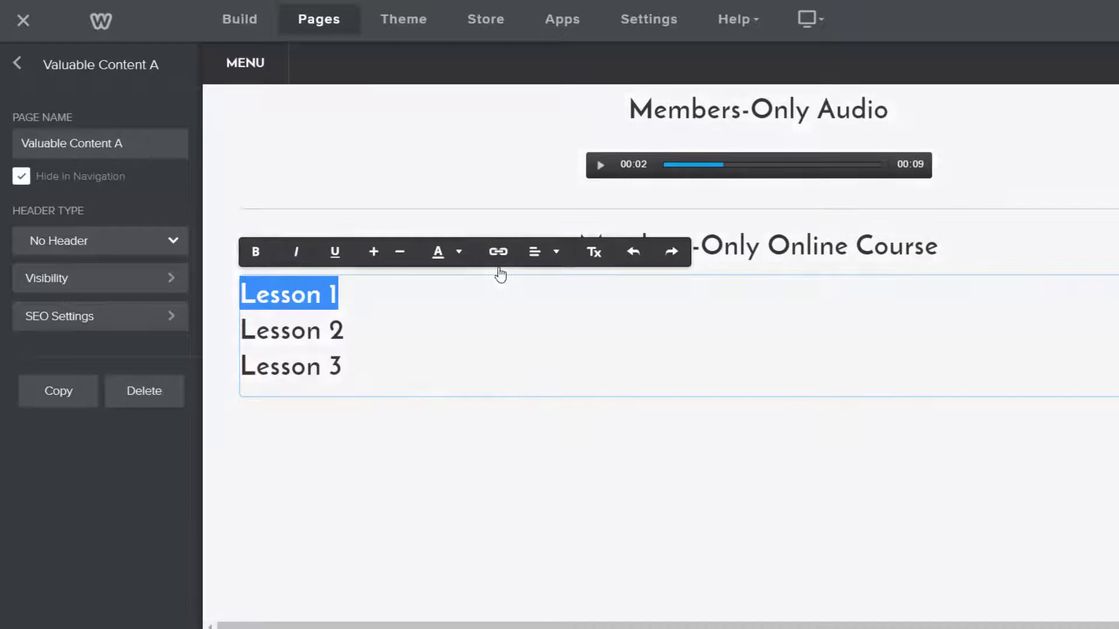
Step: Link the 'Lesson 1' text to the Lesson 1 standard page and dismiss the Website Published notice
{"action": "left_click", "coordinate": [488, 250]}
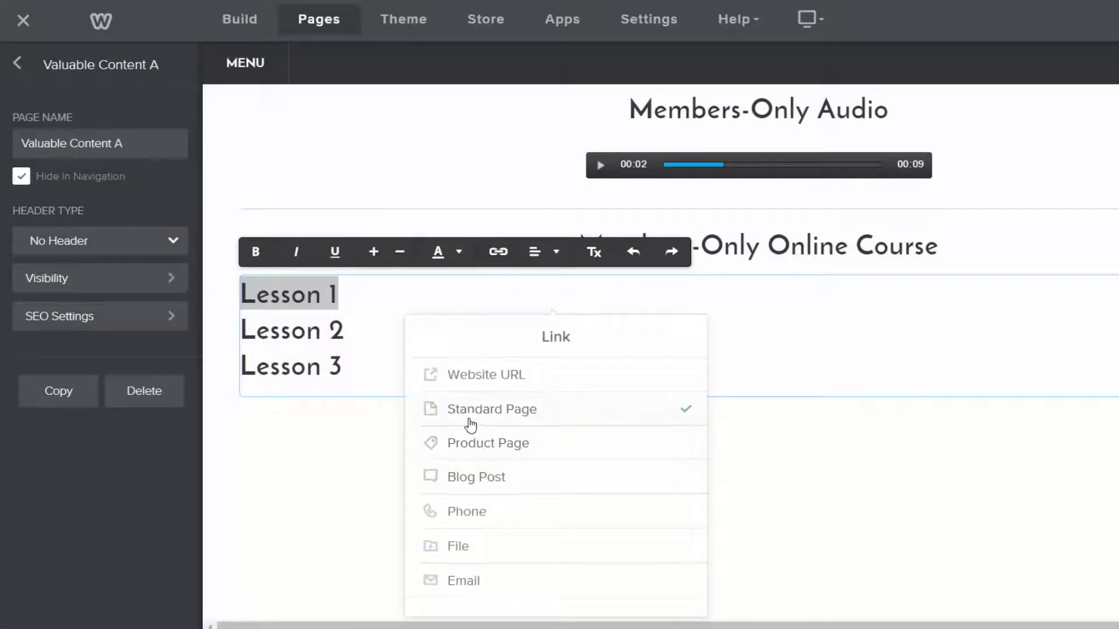
{"action": "left_click", "coordinate": [542, 421]}
{"action": "type", "text": "lesson"}
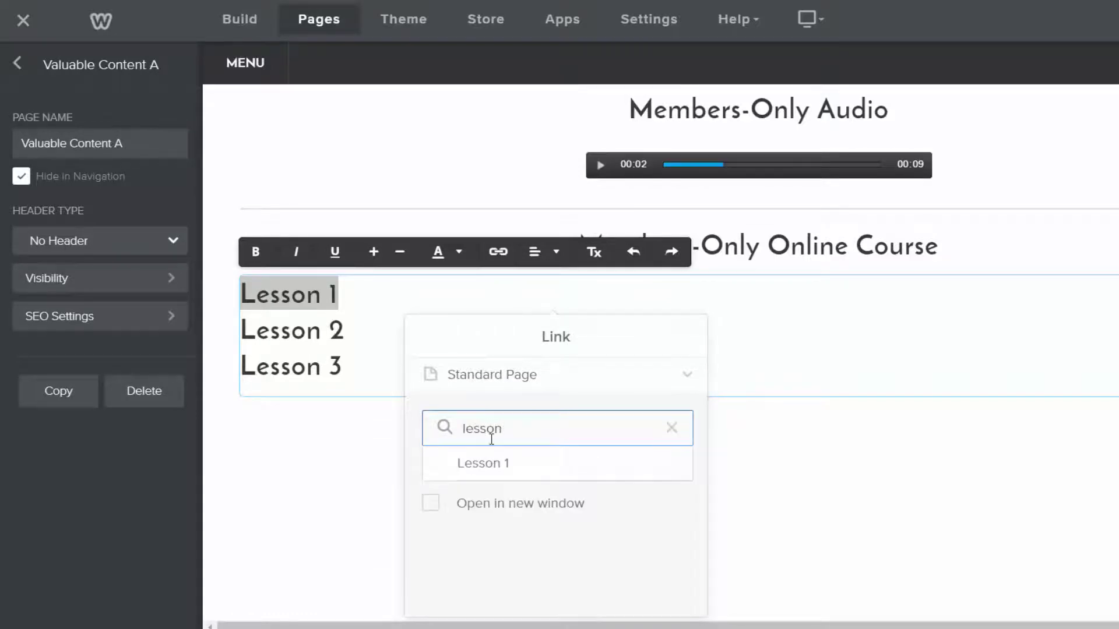
{"action": "left_click", "coordinate": [490, 466]}
{"action": "left_click", "coordinate": [357, 512]}
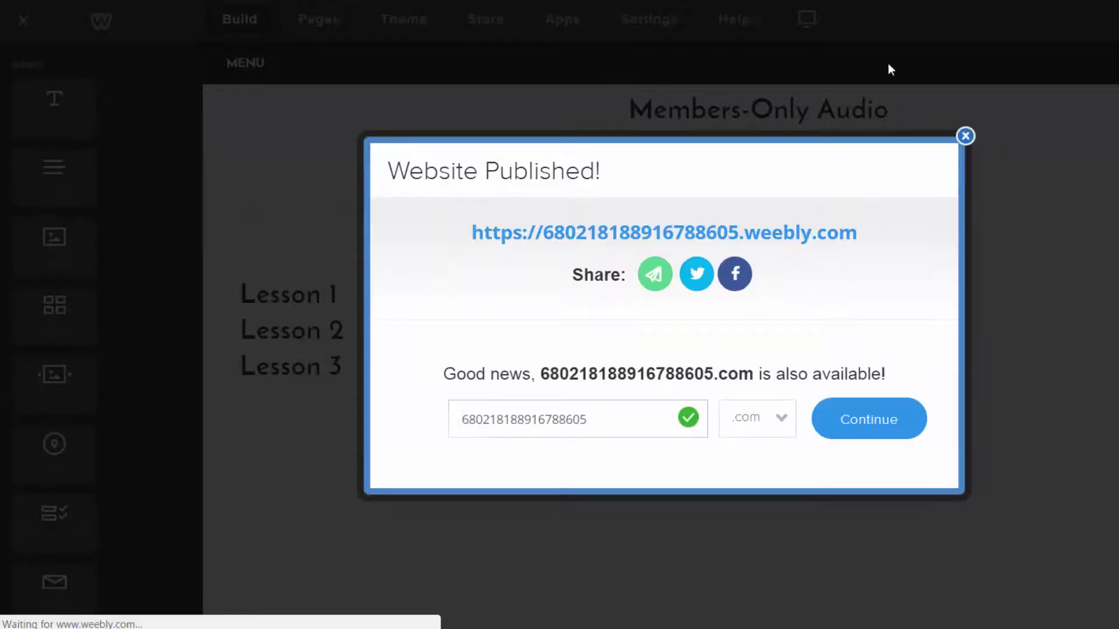
{"action": "left_click", "coordinate": [964, 136]}
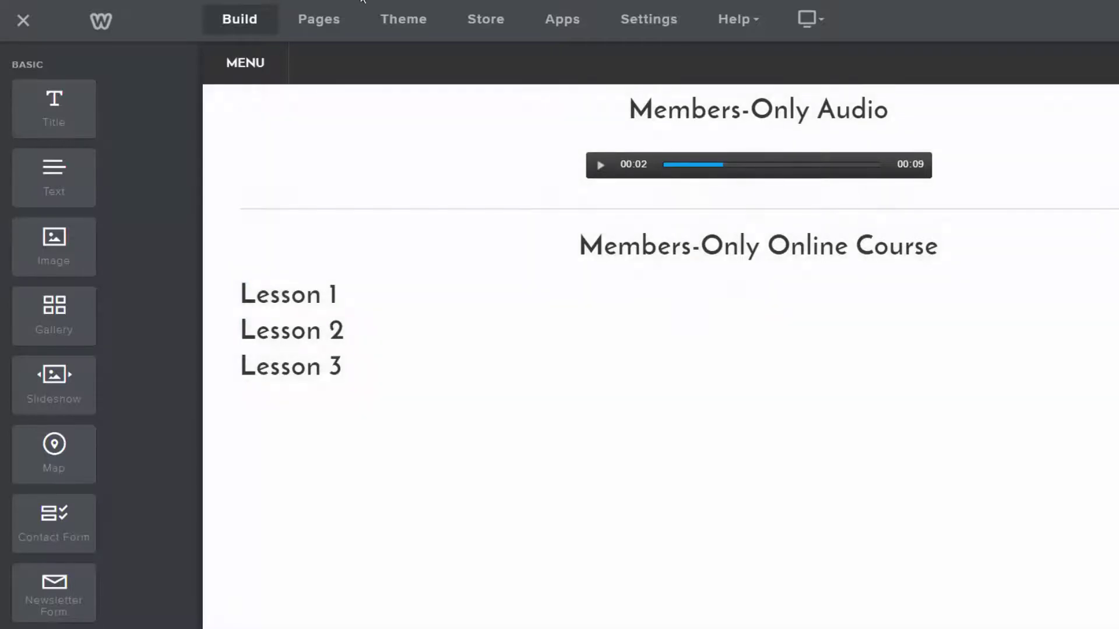
Step: Check that Lesson 1's visibility is Members Or Groups with the Membership Area One group
{"action": "left_click", "coordinate": [315, 21]}
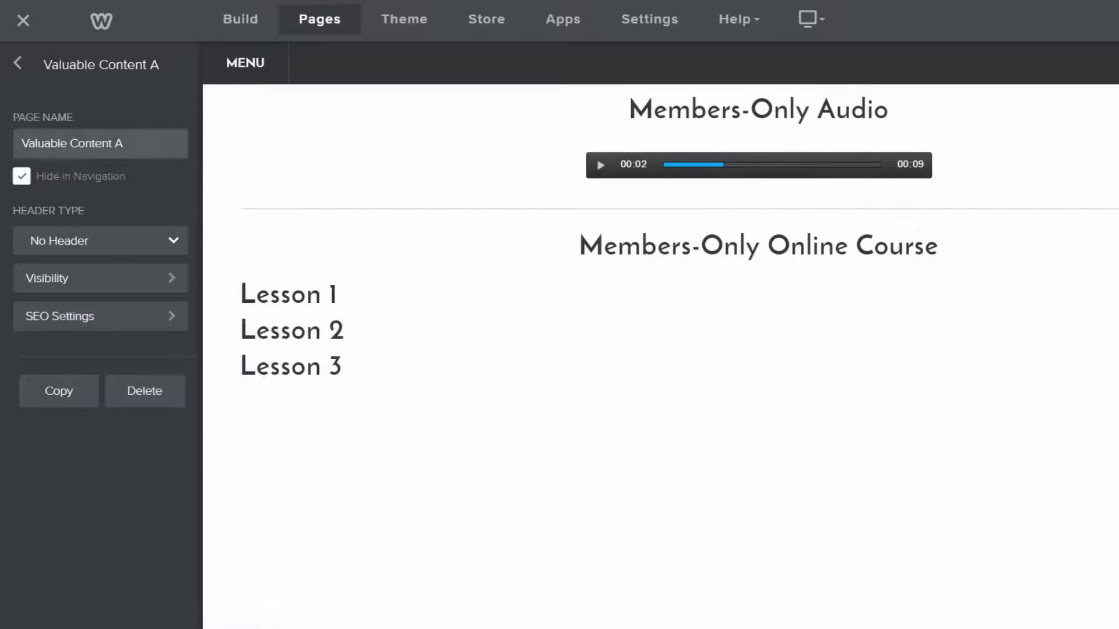
{"action": "left_click", "coordinate": [21, 65]}
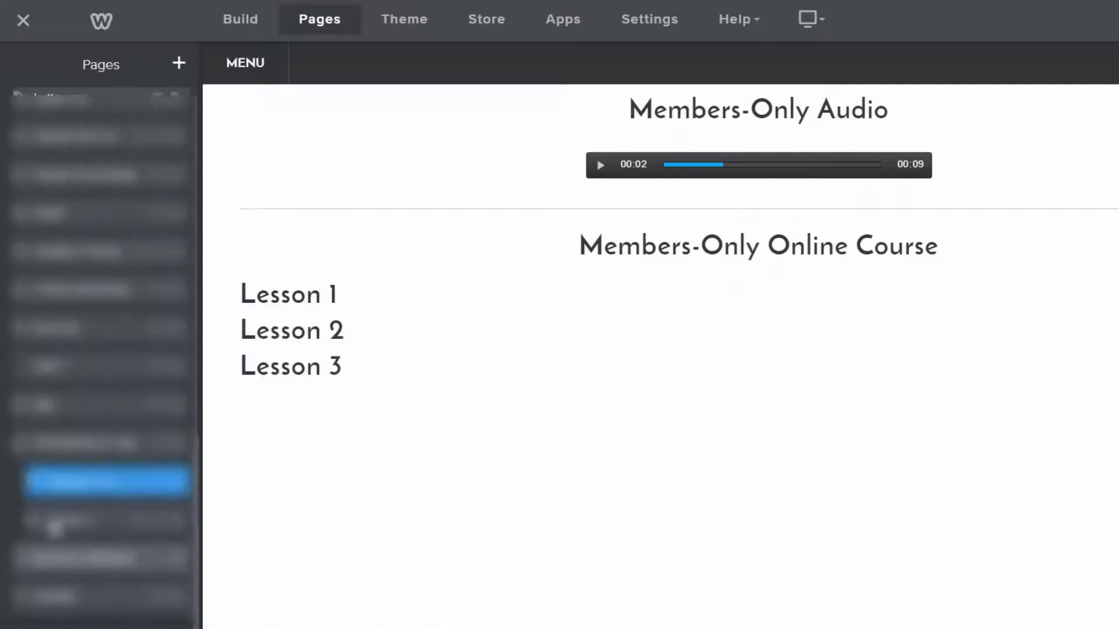
{"action": "left_click", "coordinate": [61, 519]}
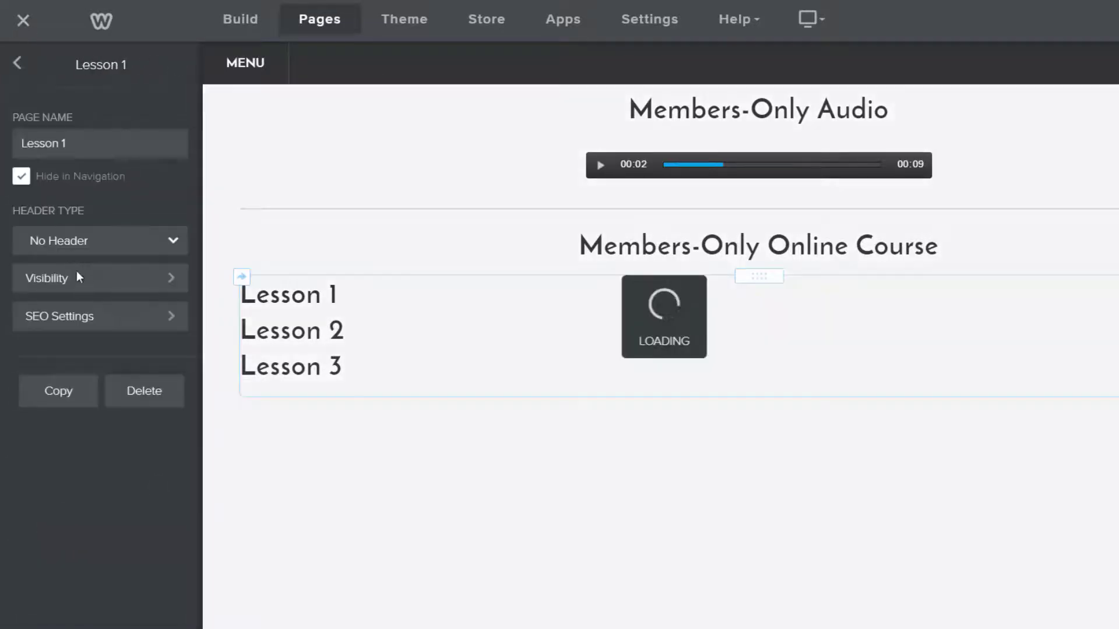
{"action": "scroll", "coordinate": [747, 370], "scroll_direction": "up", "scroll_amount": 5}
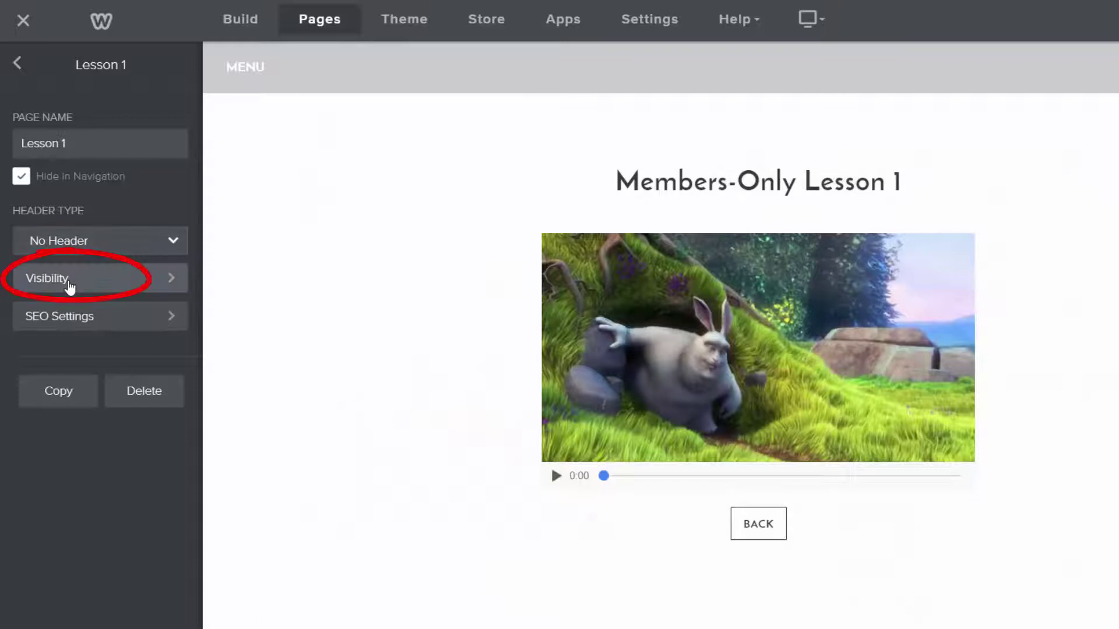
{"action": "left_click", "coordinate": [70, 279]}
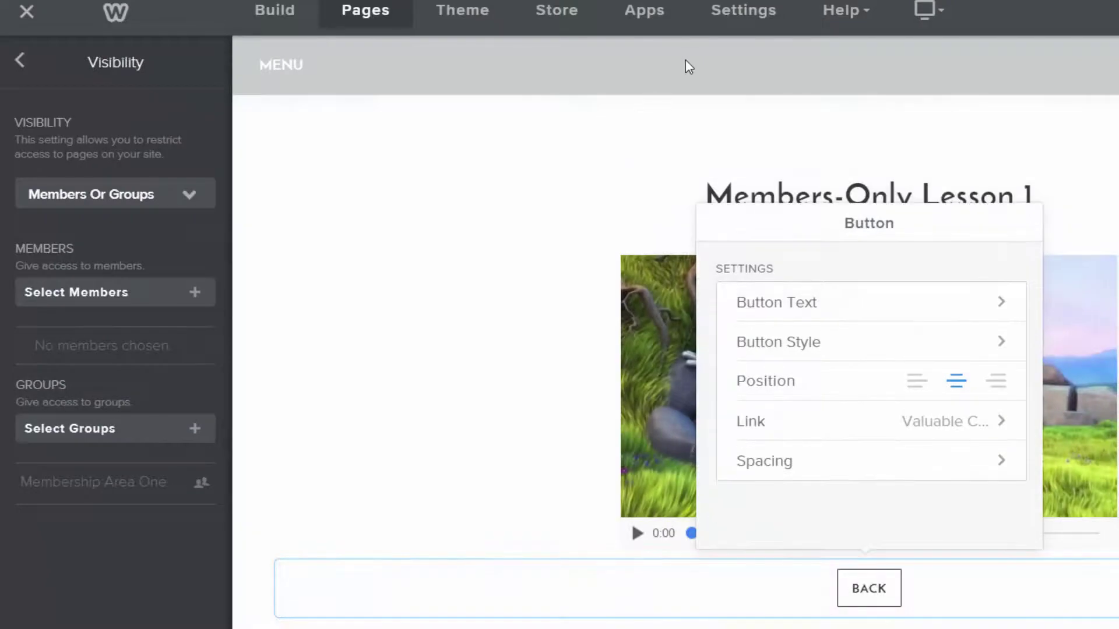
Step: Show the Members settings: no members yet, and Membership Area One with 0 members
{"action": "left_click", "coordinate": [729, 31]}
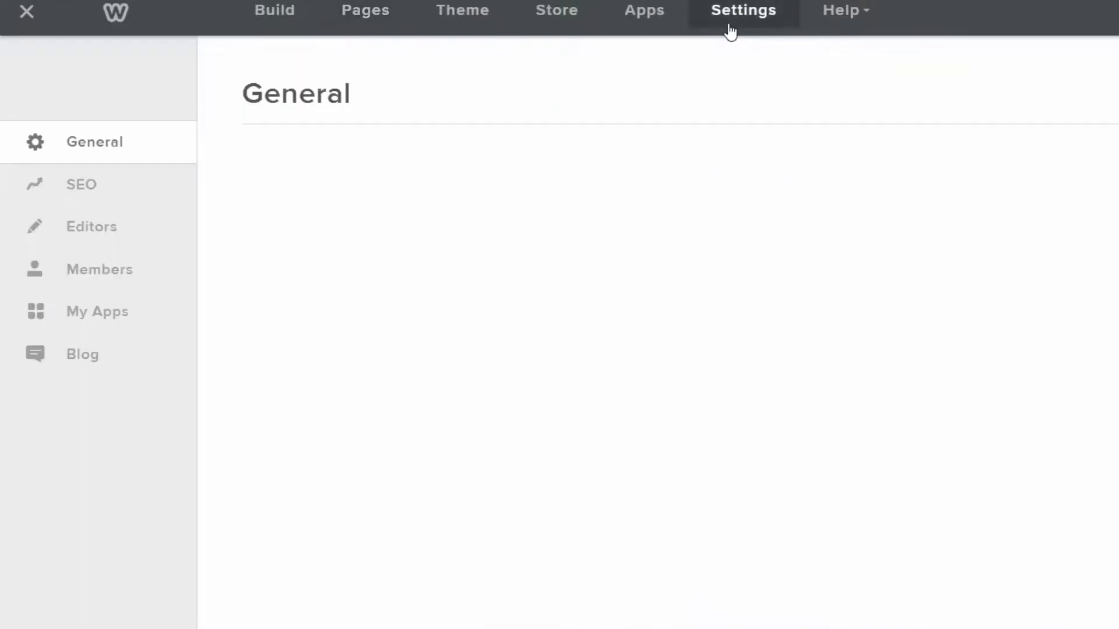
{"action": "left_click", "coordinate": [113, 284]}
{"action": "scroll", "coordinate": [903, 184], "scroll_direction": "down", "scroll_amount": 5}
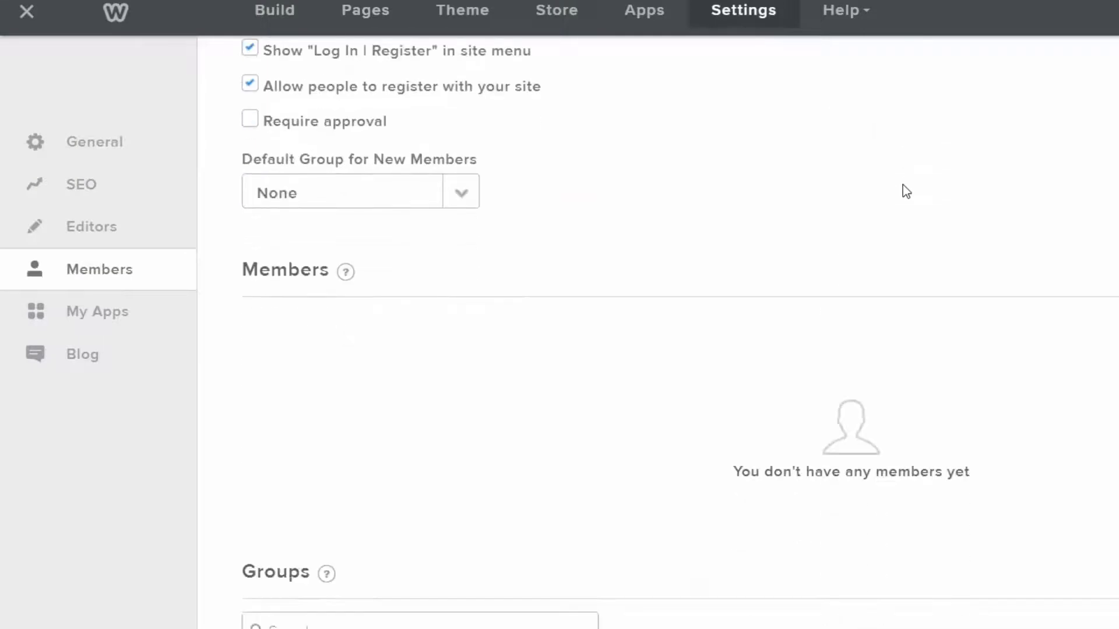
{"action": "scroll", "coordinate": [903, 184], "scroll_direction": "up", "scroll_amount": 5}
{"action": "scroll", "coordinate": [750, 184], "scroll_direction": "down", "scroll_amount": 2}
{"action": "scroll", "coordinate": [754, 189], "scroll_direction": "down", "scroll_amount": 3}
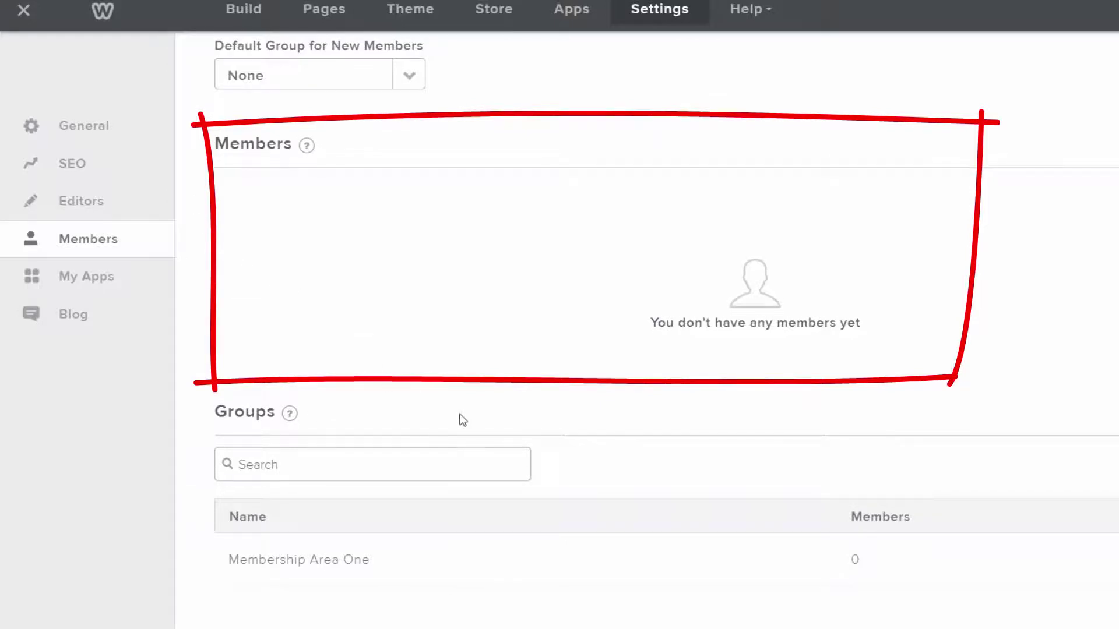
{"action": "scroll", "coordinate": [463, 419], "scroll_direction": "down", "scroll_amount": 1}
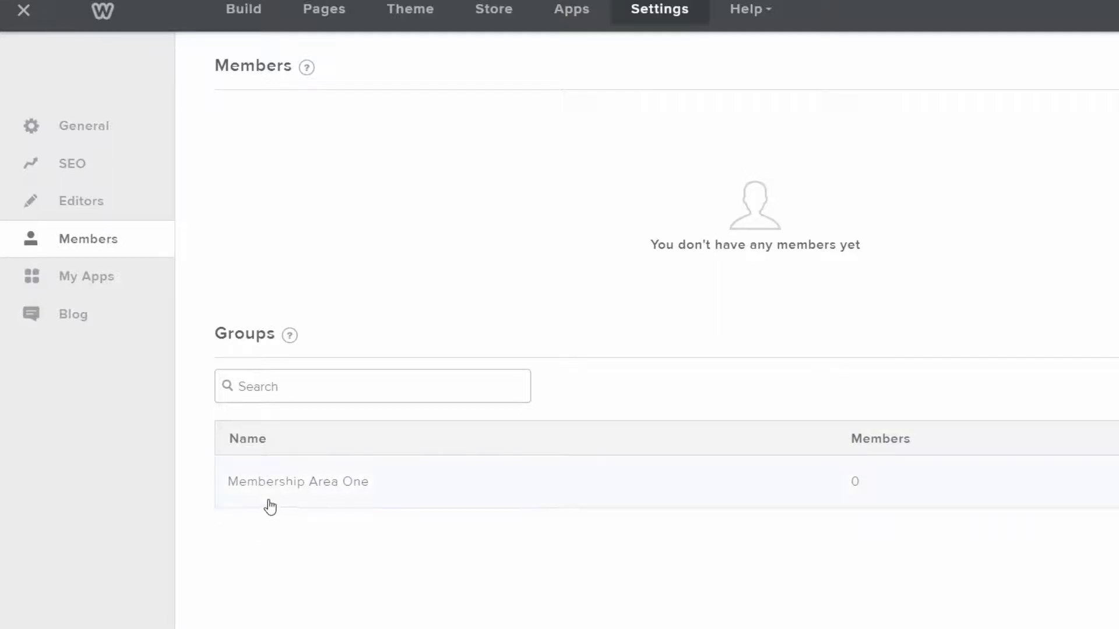
Step: Rename the Membership Area One group to 'Basic Users' and reopen it to verify
{"action": "left_click", "coordinate": [269, 505]}
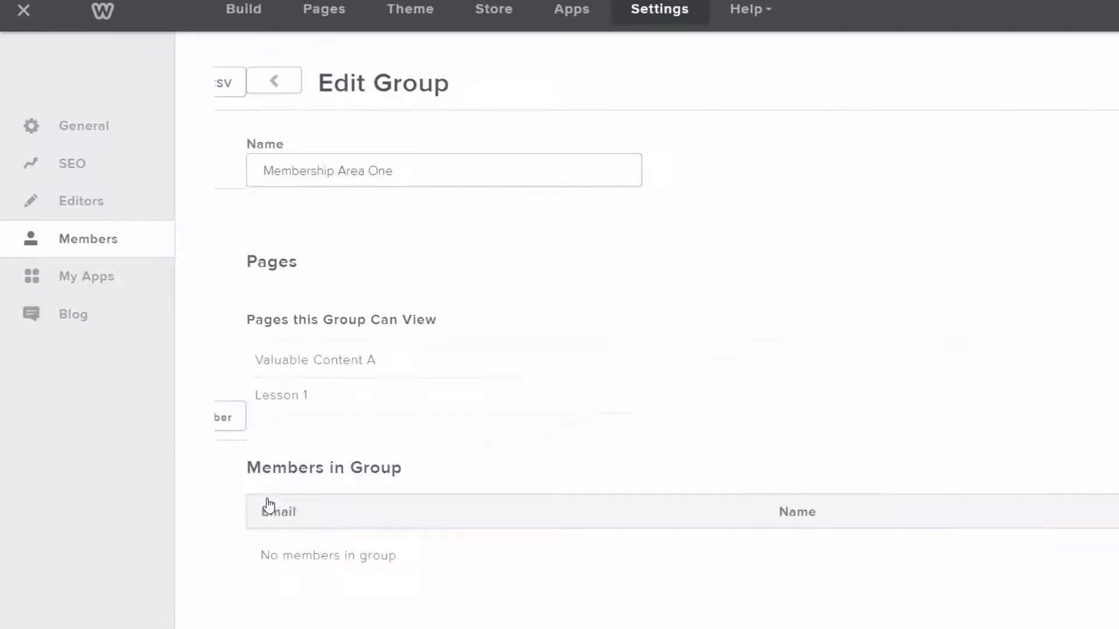
{"action": "scroll", "coordinate": [478, 402], "scroll_direction": "down", "scroll_amount": 2}
{"action": "scroll", "coordinate": [479, 404], "scroll_direction": "up", "scroll_amount": 2}
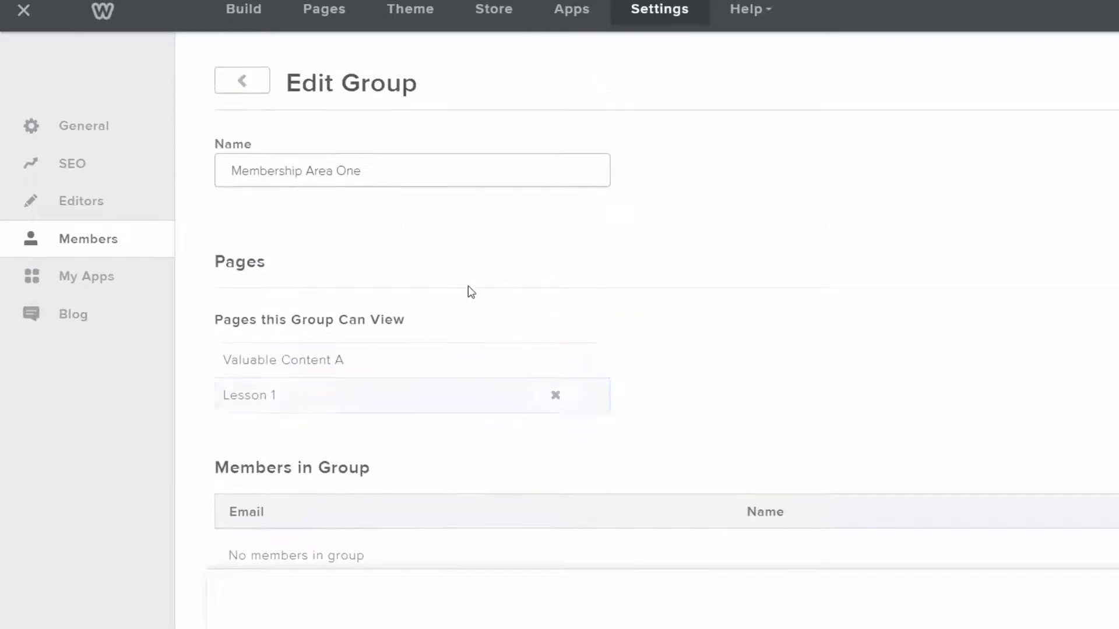
{"action": "left_click_drag", "start_coordinate": [413, 161], "coordinate": [92, 157]}
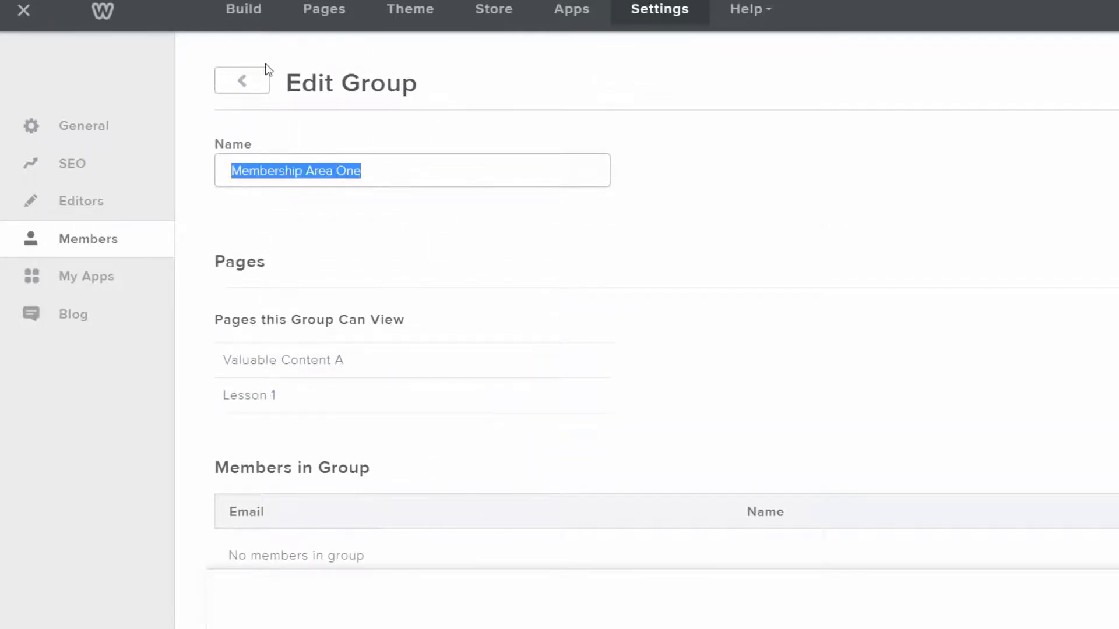
{"action": "type", "text": "Bas"}
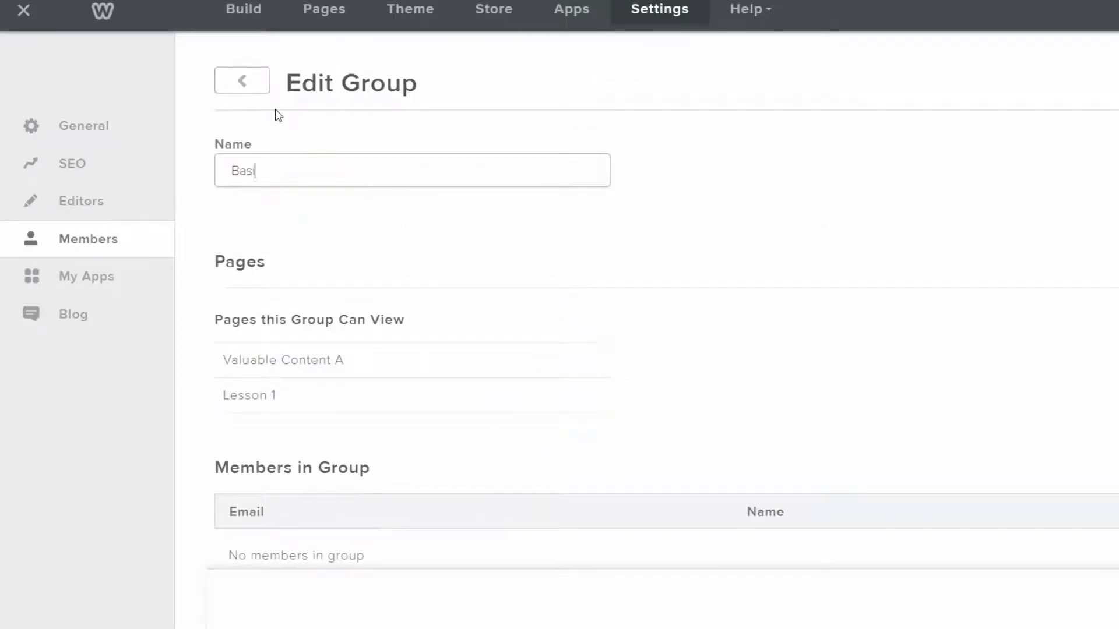
{"action": "type", "text": "ic Users"}
{"action": "scroll", "coordinate": [559, 322], "scroll_direction": "down", "scroll_amount": 2}
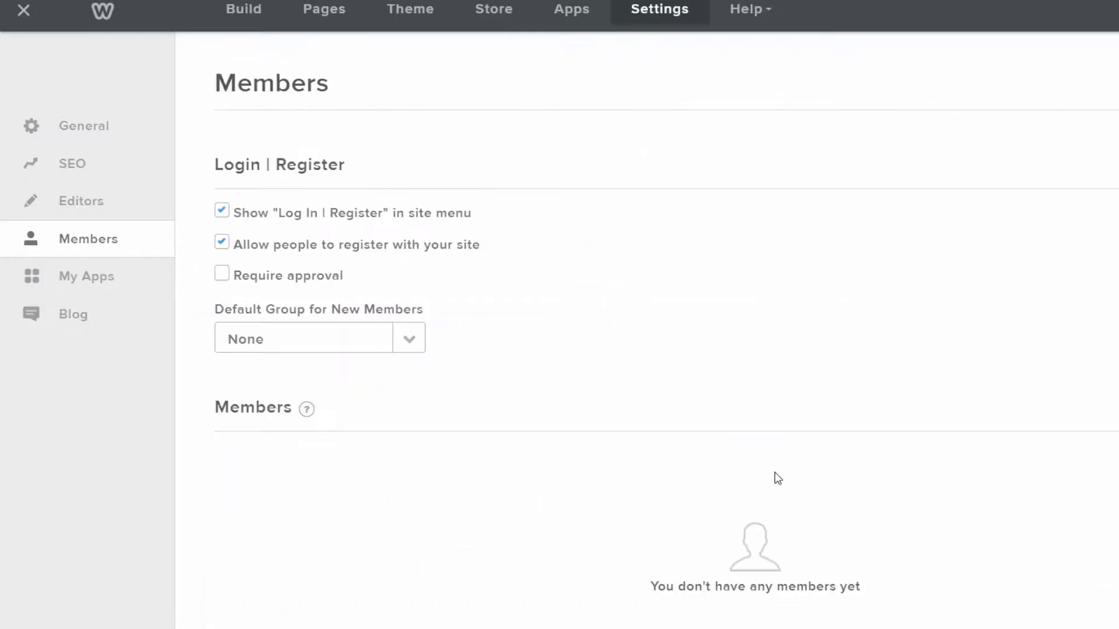
{"action": "scroll", "coordinate": [775, 474], "scroll_direction": "down", "scroll_amount": 5}
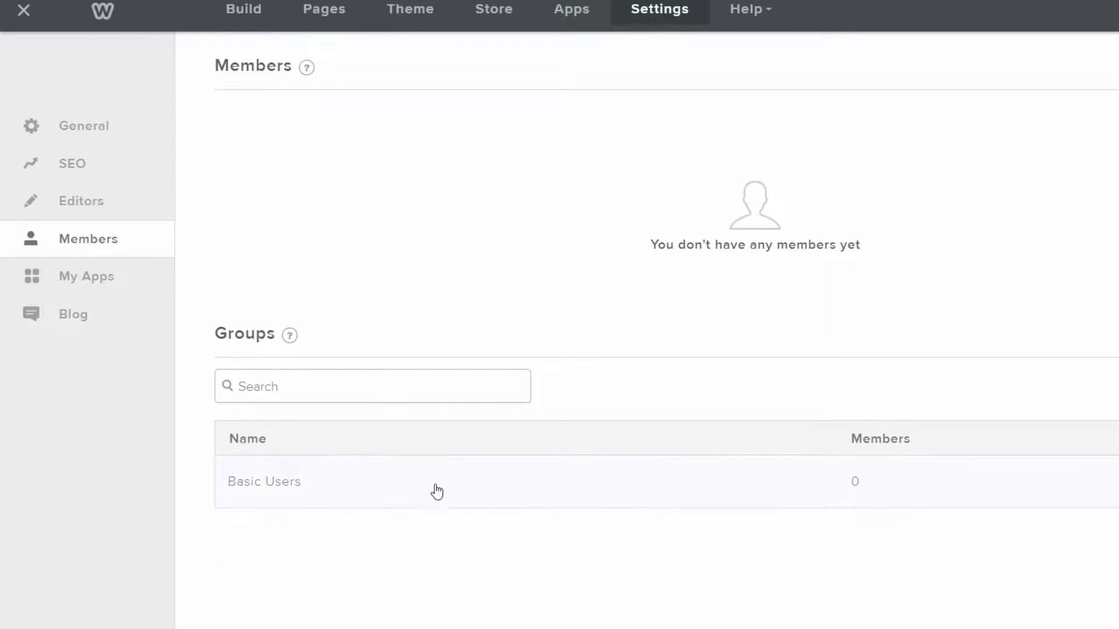
{"action": "left_click", "coordinate": [437, 491]}
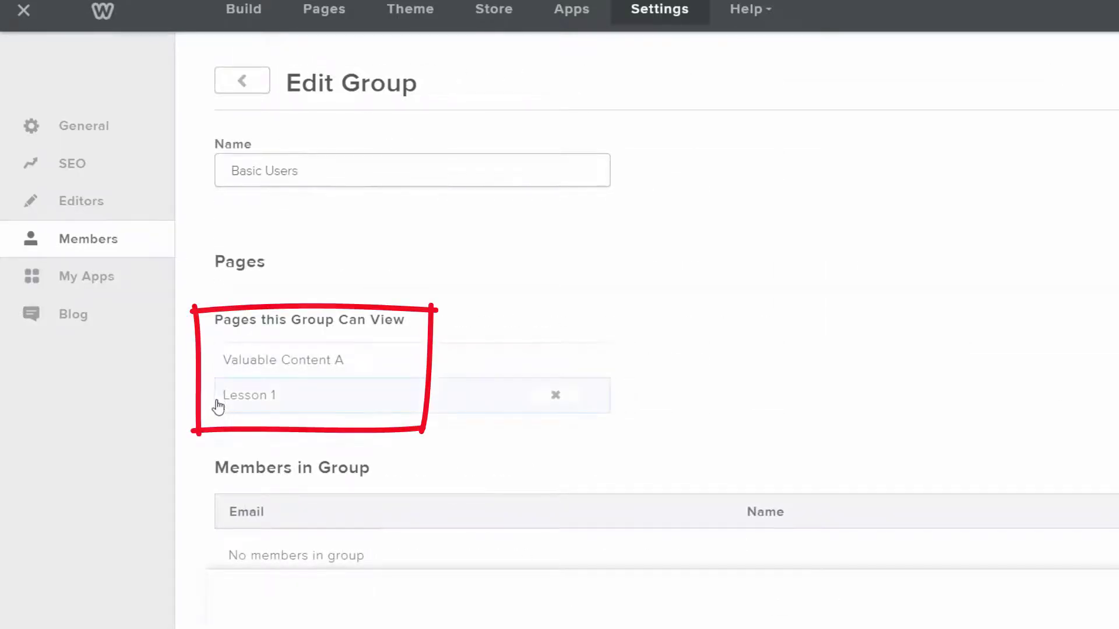
Step: Recheck the Lesson 1 page's visibility settings
{"action": "left_click", "coordinate": [338, 10]}
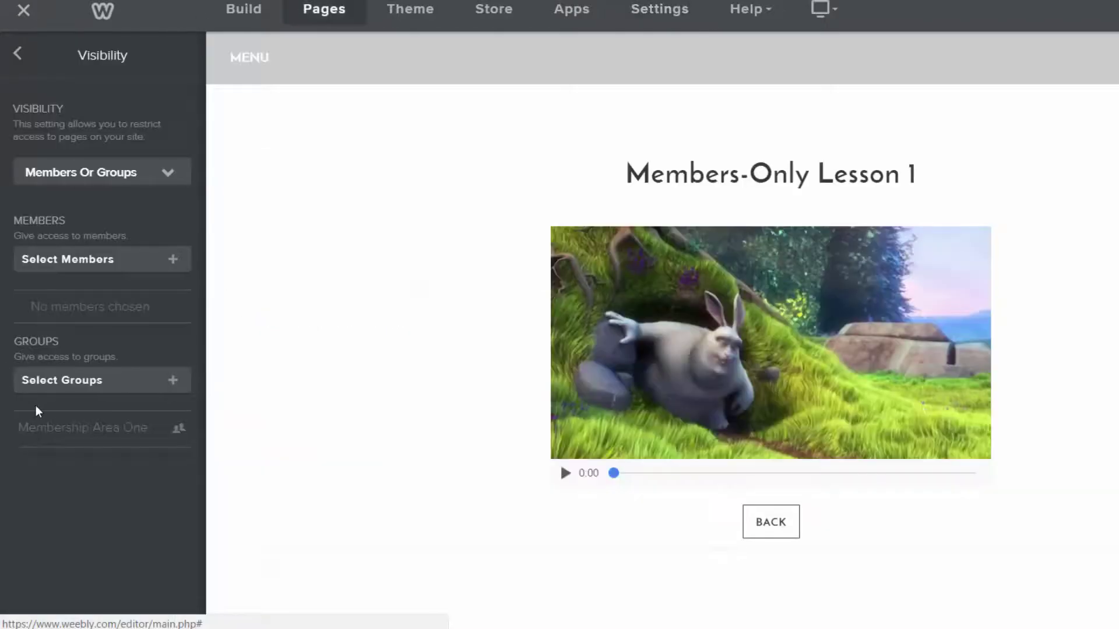
{"action": "left_click", "coordinate": [17, 53]}
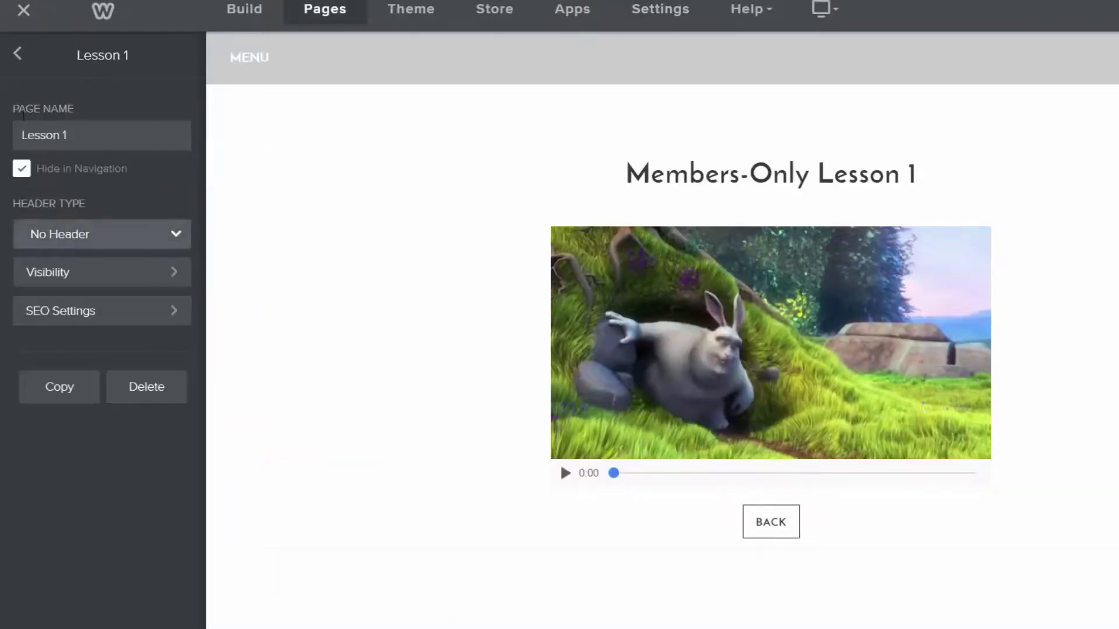
{"action": "left_click", "coordinate": [44, 285]}
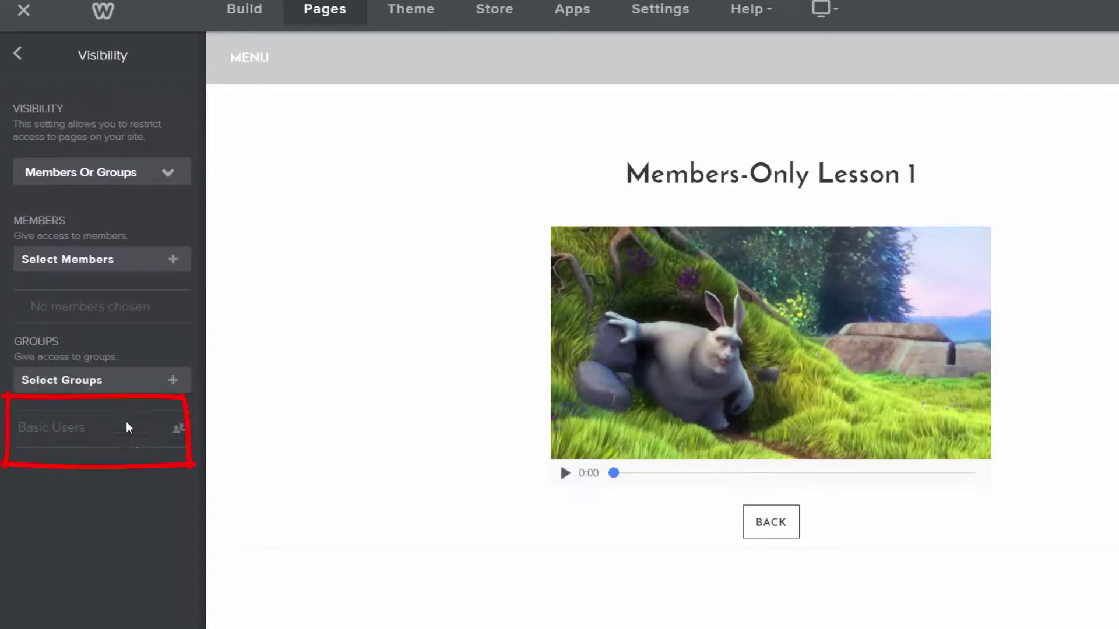
{"action": "left_click", "coordinate": [18, 54]}
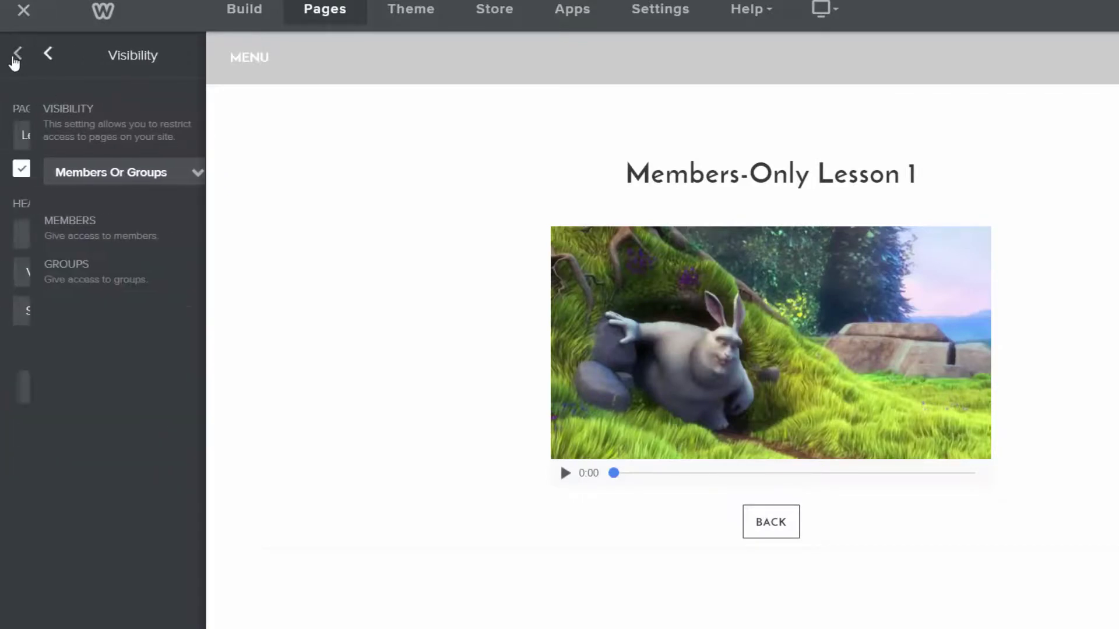
Step: Confirm Valuable Content A is visible only to Members Or Groups with Basic Users
{"action": "left_click", "coordinate": [20, 56]}
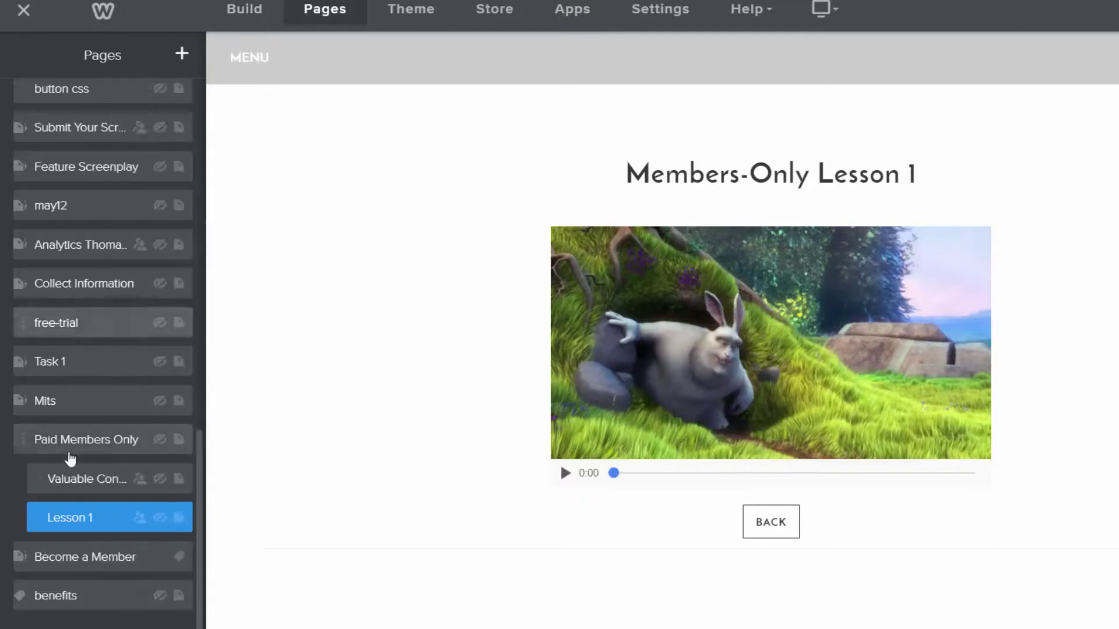
{"action": "left_click", "coordinate": [44, 476]}
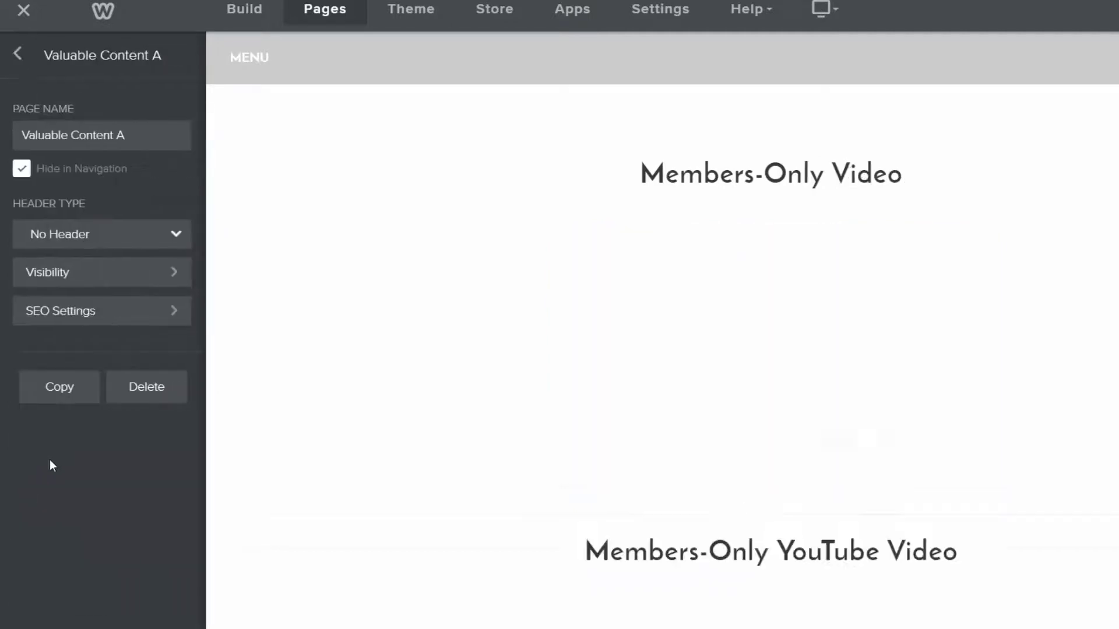
{"action": "left_click", "coordinate": [87, 273]}
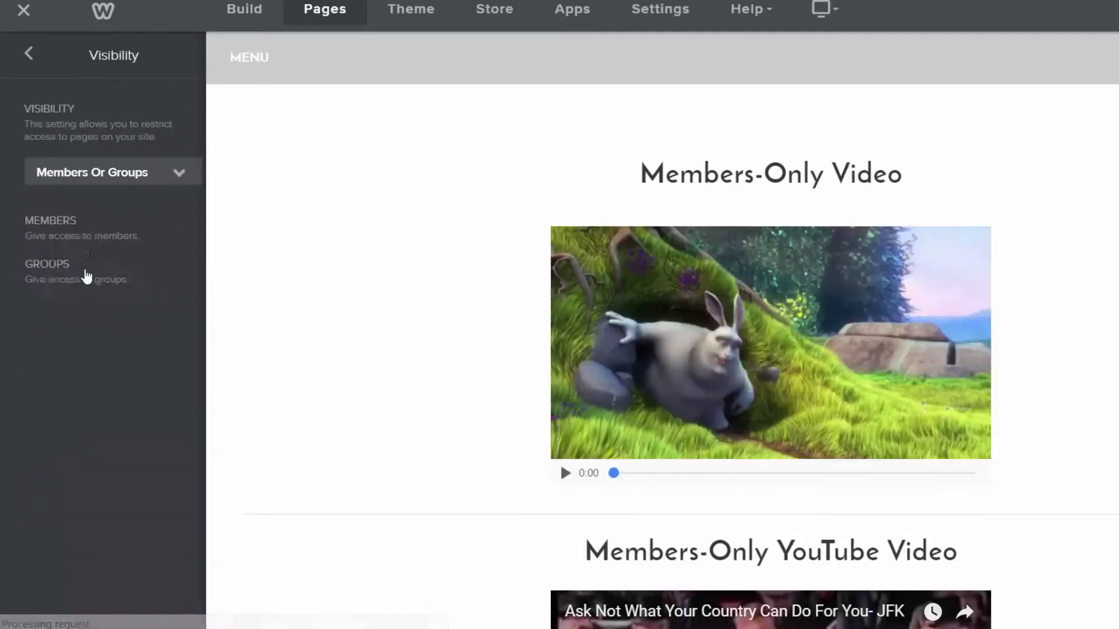
{"action": "left_click", "coordinate": [17, 54]}
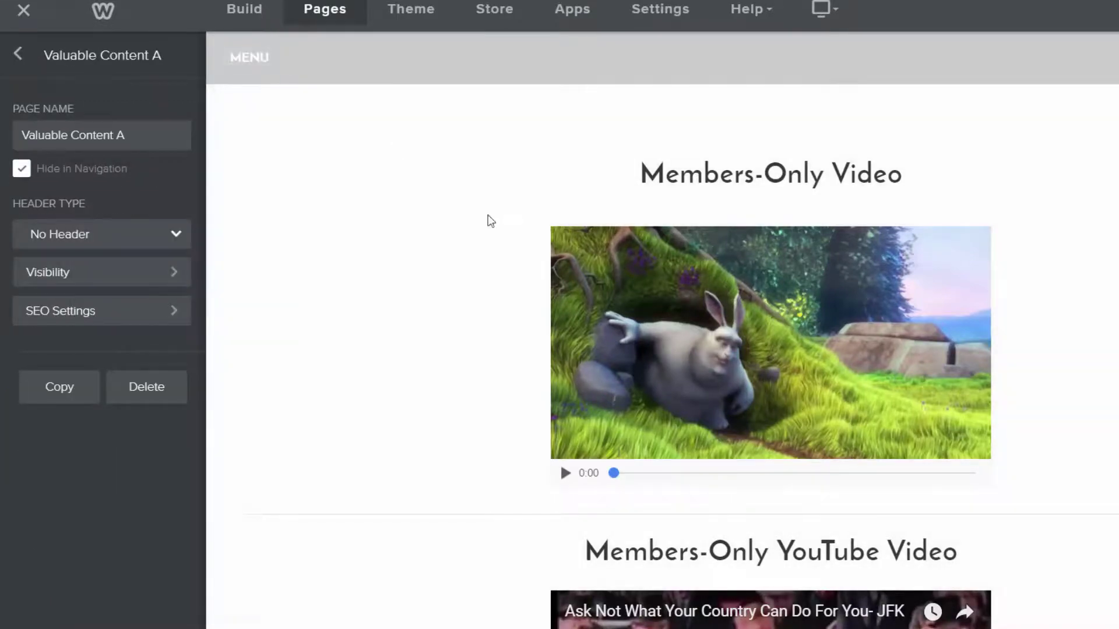
{"action": "scroll", "coordinate": [653, 68], "scroll_direction": "down", "scroll_amount": 2}
{"action": "scroll", "coordinate": [865, 323], "scroll_direction": "down", "scroll_amount": 15}
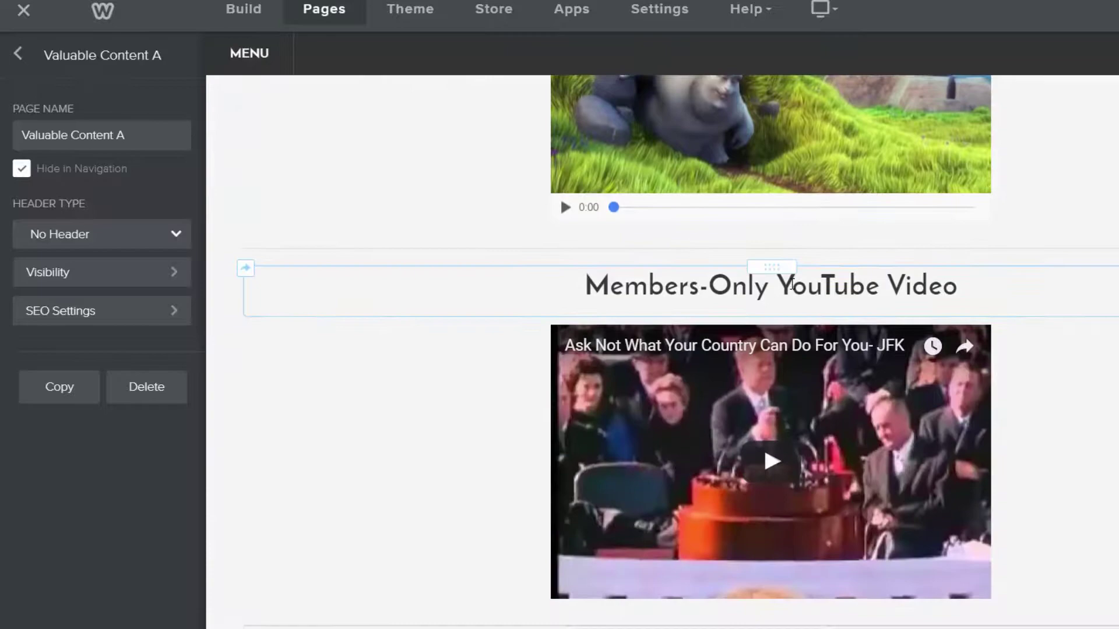
{"action": "scroll", "coordinate": [866, 323], "scroll_direction": "down", "scroll_amount": 5}
{"action": "scroll", "coordinate": [866, 324], "scroll_direction": "up", "scroll_amount": 12}
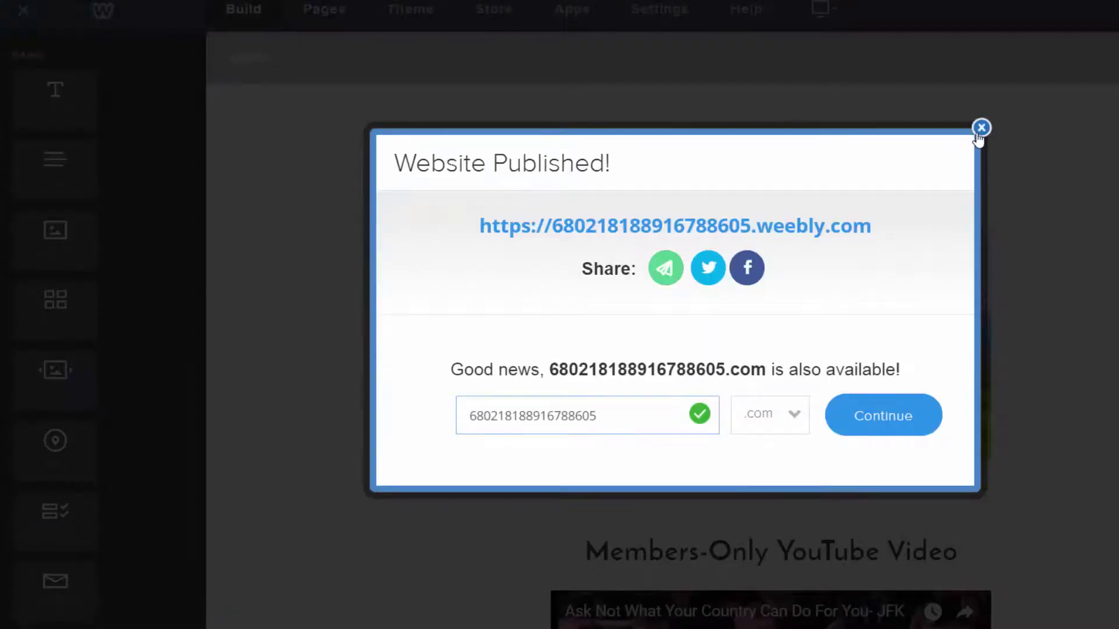
Step: Publish the site, then add the Paid Members app found by searching 'paid'
{"action": "left_click", "coordinate": [544, 7]}
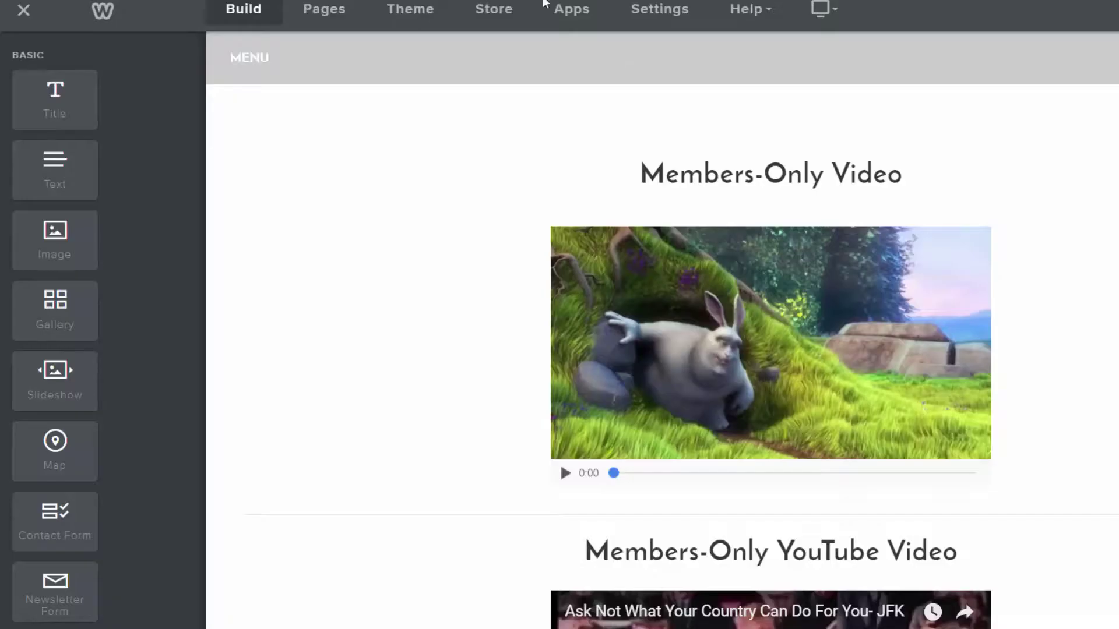
{"action": "left_click", "coordinate": [582, 19]}
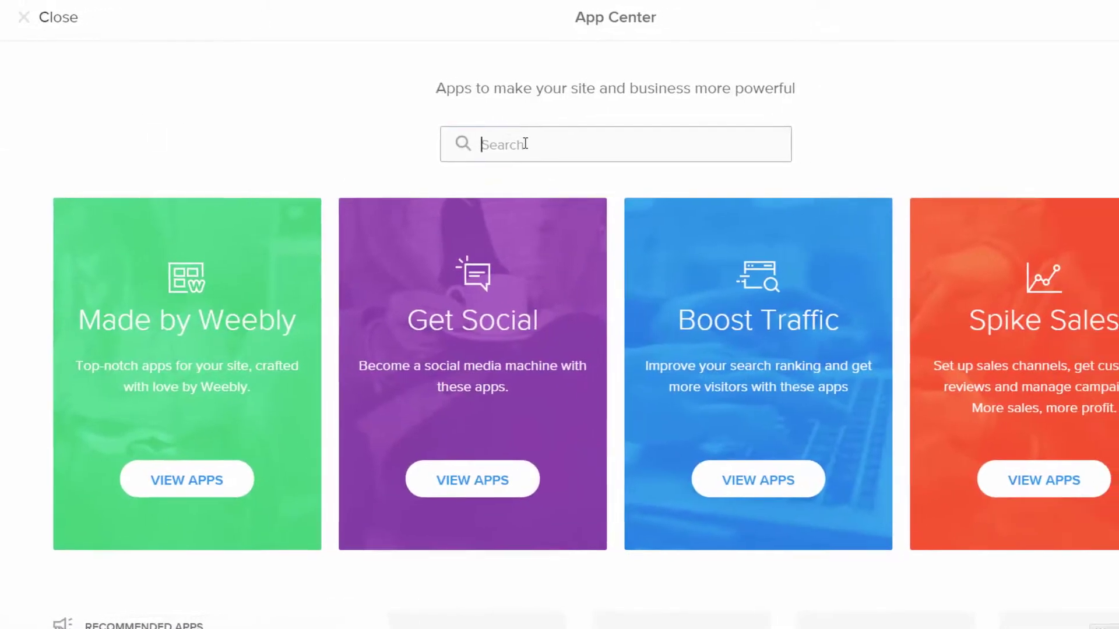
{"action": "type", "text": "paid"}
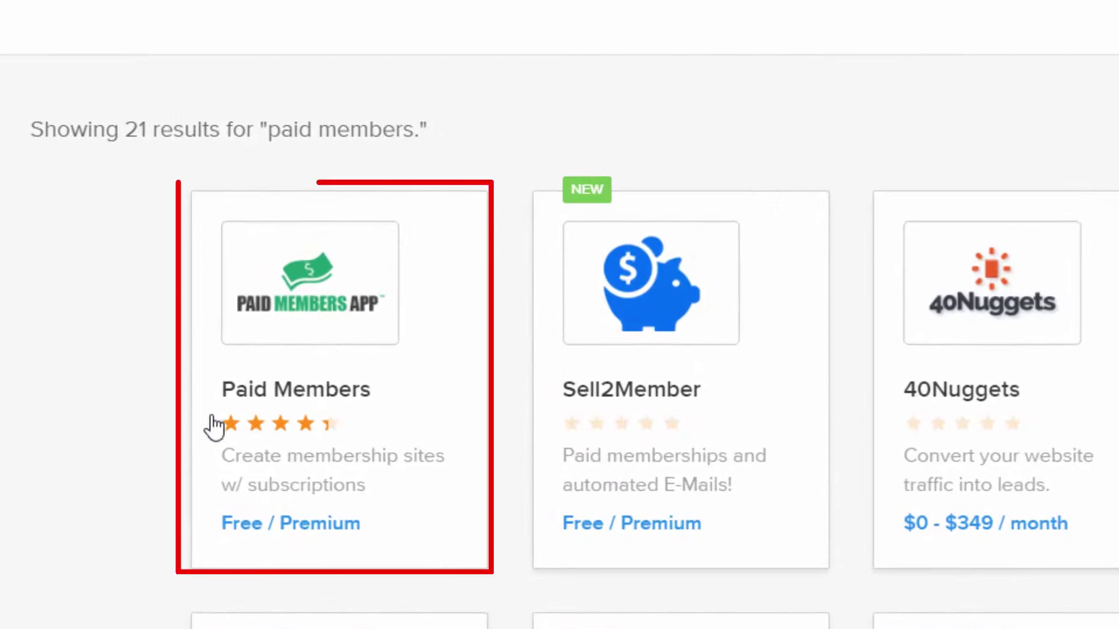
{"action": "left_click", "coordinate": [462, 292]}
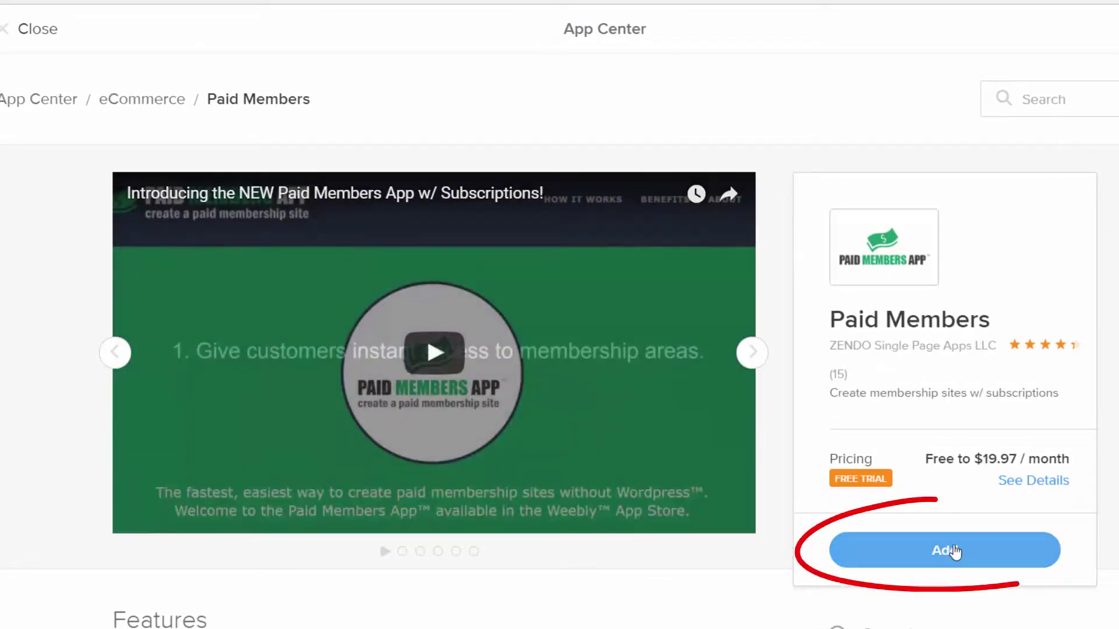
{"action": "left_click", "coordinate": [51, 36]}
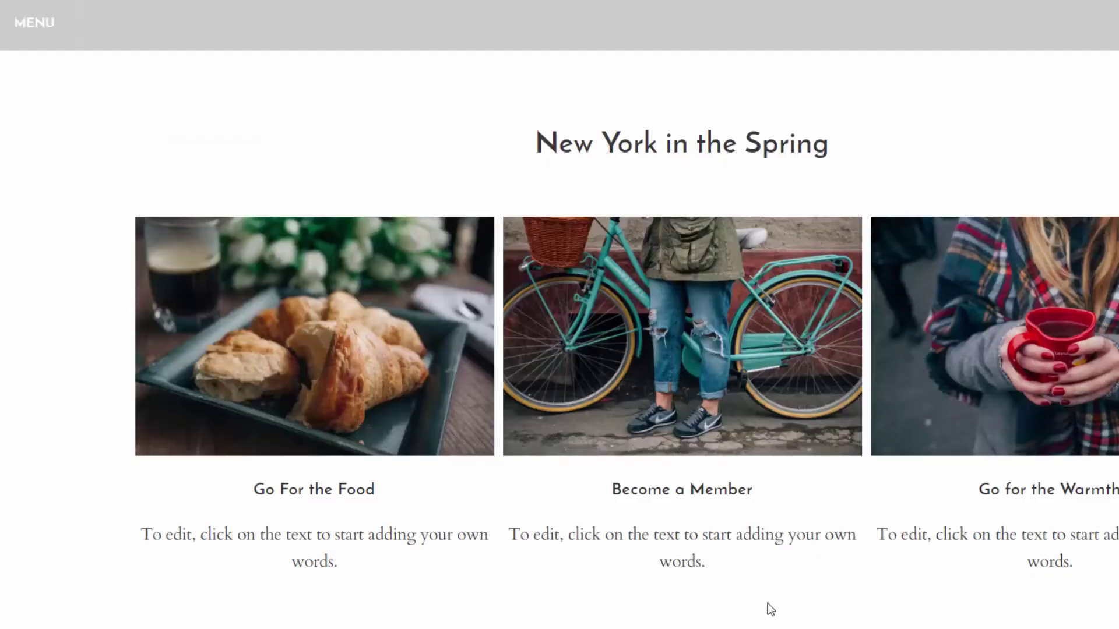
Step: Buy one Membership - 1 month at quantity 1 and complete the $0.00 order
{"action": "scroll", "coordinate": [767, 603], "scroll_direction": "down", "scroll_amount": 3}
{"action": "scroll", "coordinate": [734, 214], "scroll_direction": "up", "scroll_amount": 3}
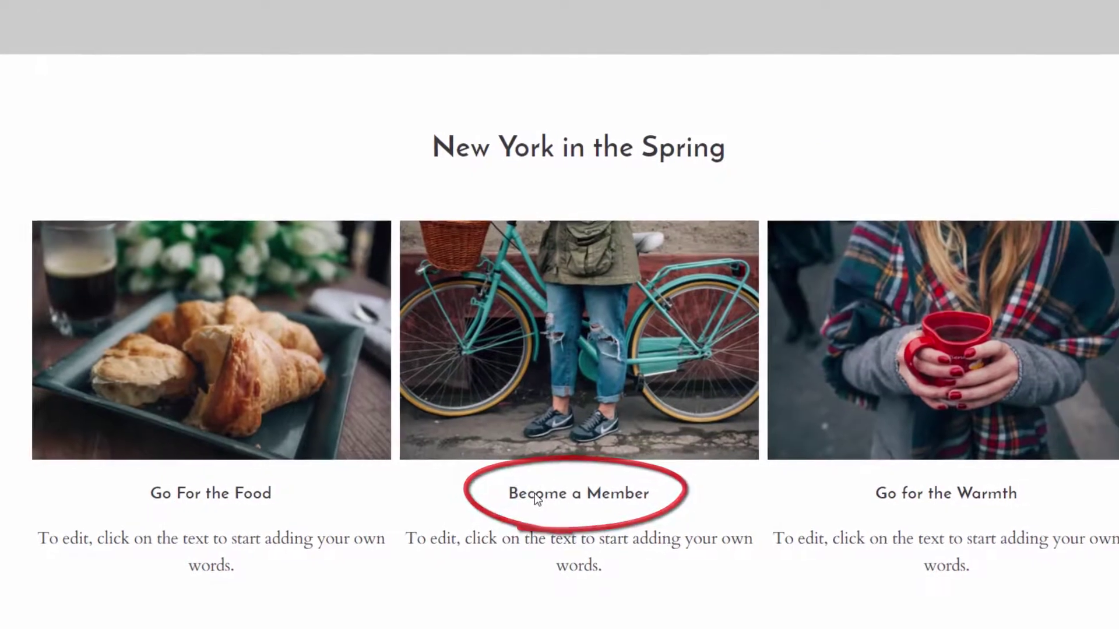
{"action": "left_click", "coordinate": [534, 492]}
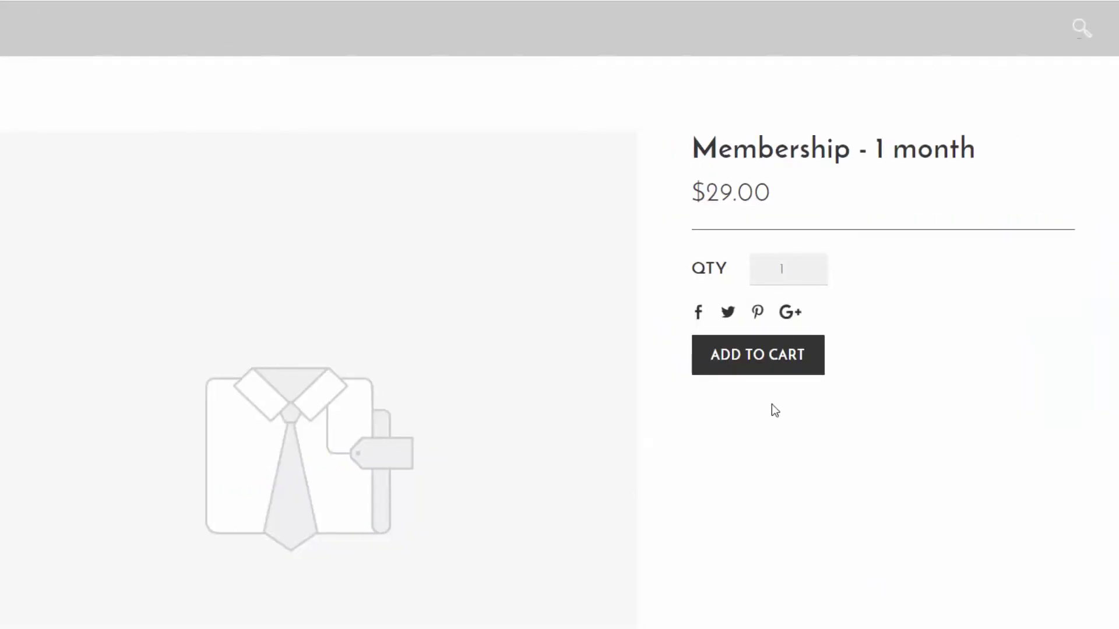
{"action": "left_click", "coordinate": [738, 365]}
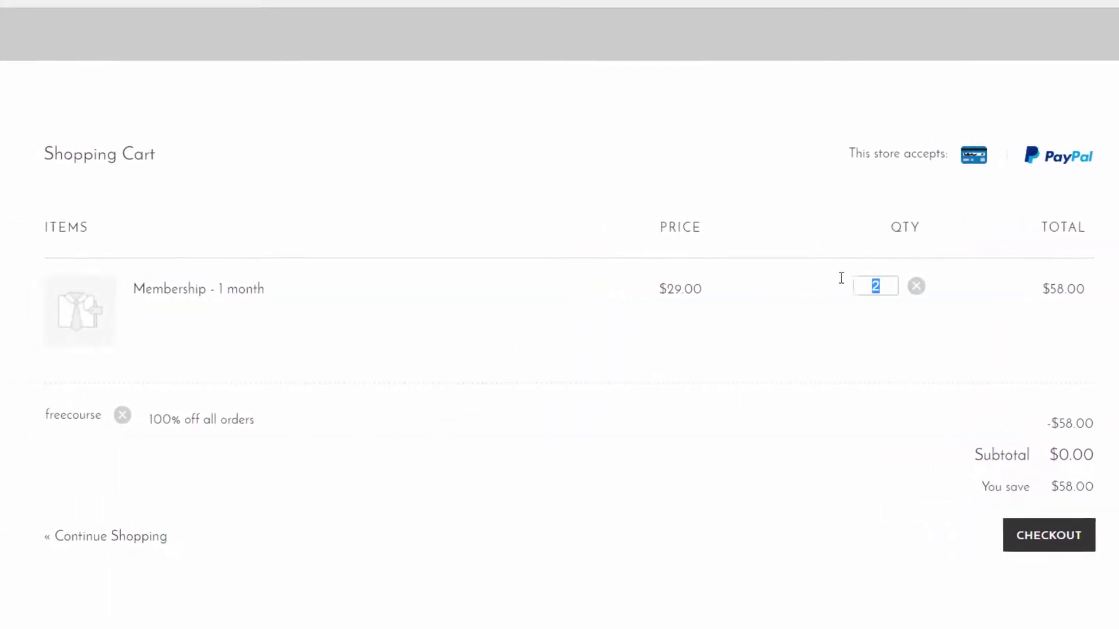
{"action": "type", "text": "1"}
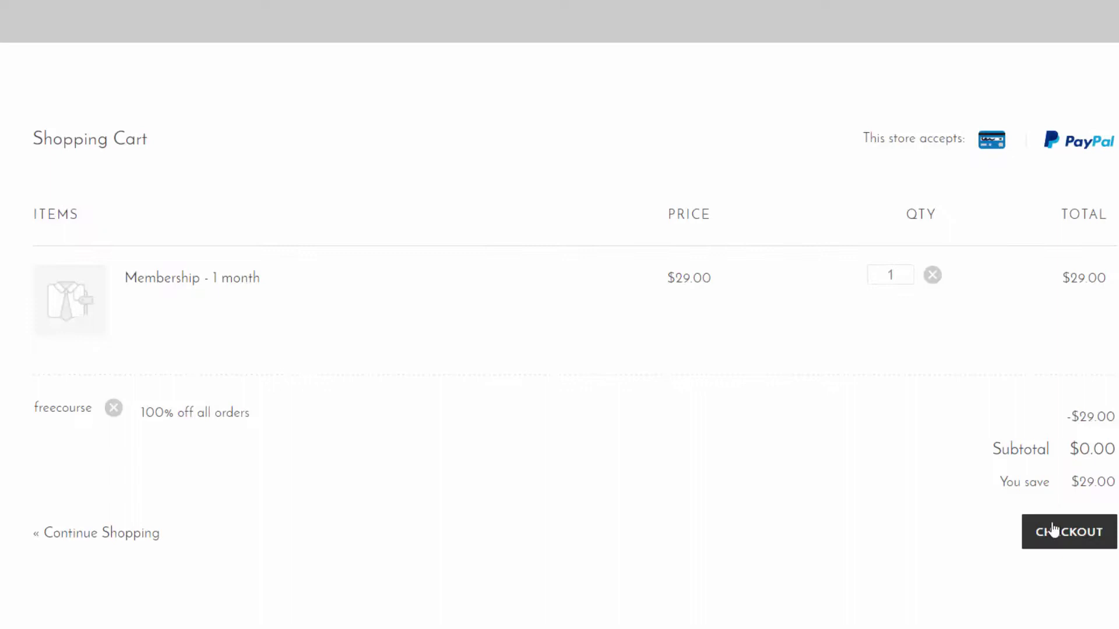
{"action": "left_click", "coordinate": [1060, 533]}
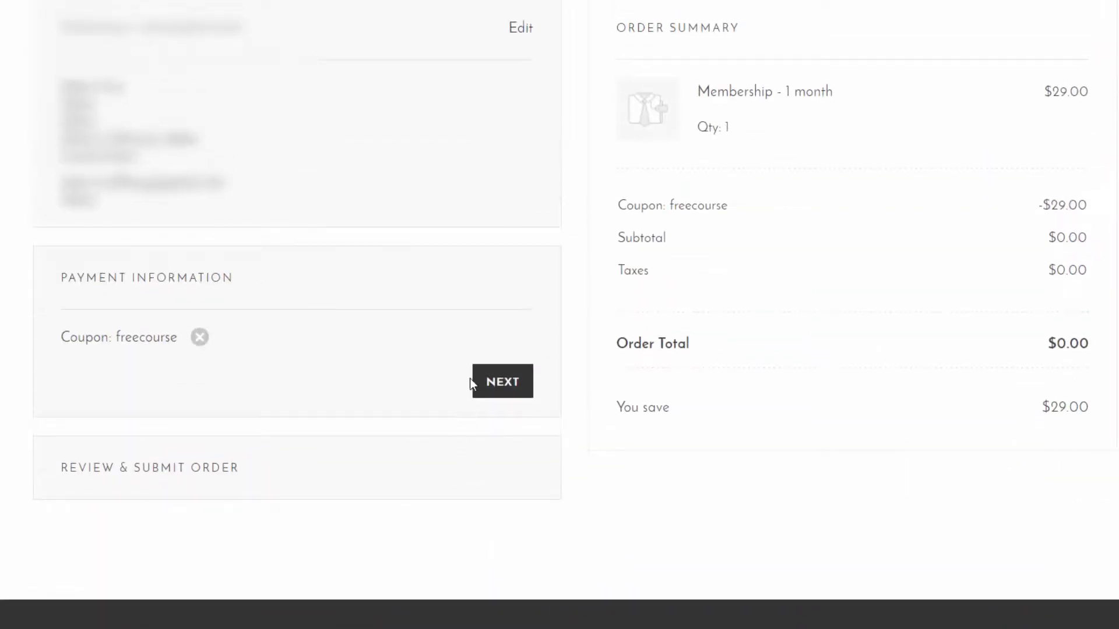
{"action": "left_click", "coordinate": [492, 383]}
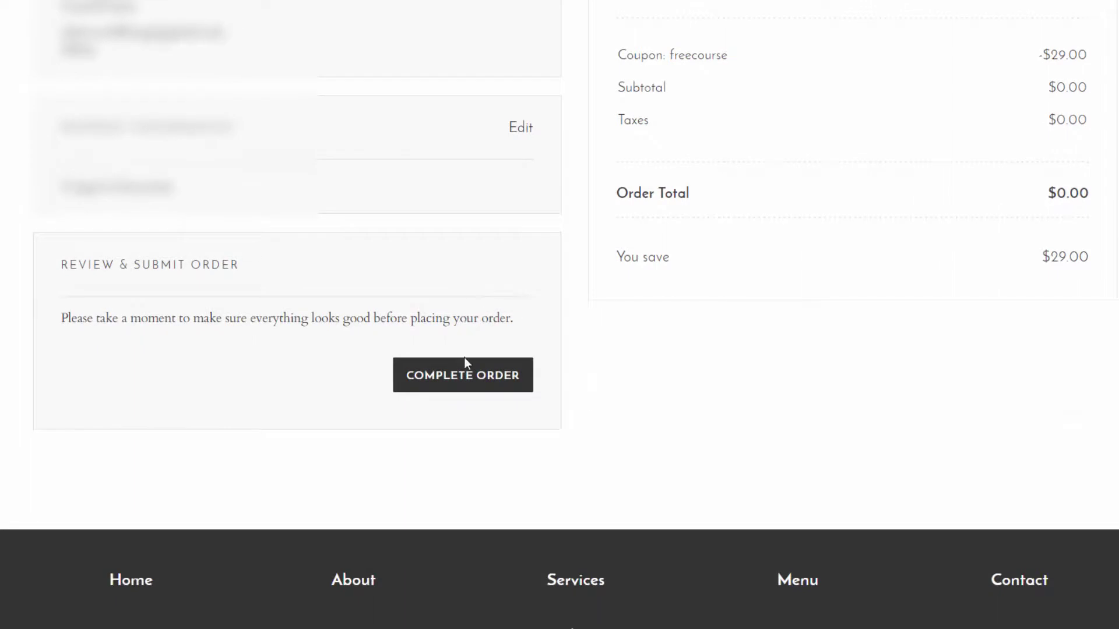
{"action": "left_click", "coordinate": [447, 376]}
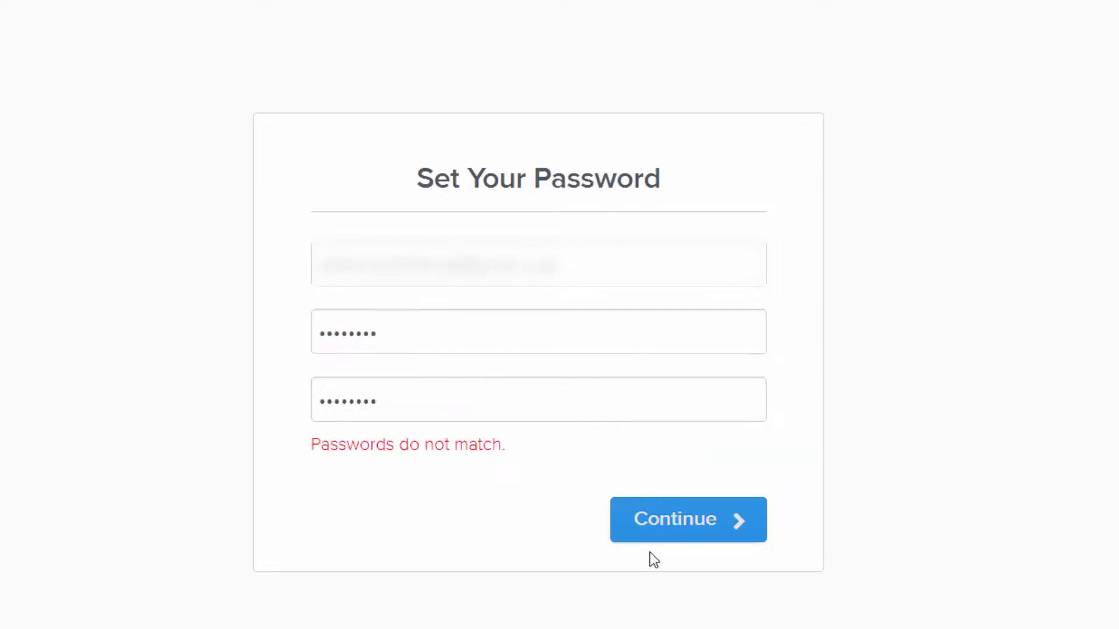
Step: Save the new member's password, then log in using the saved credentials
{"action": "left_click", "coordinate": [669, 513]}
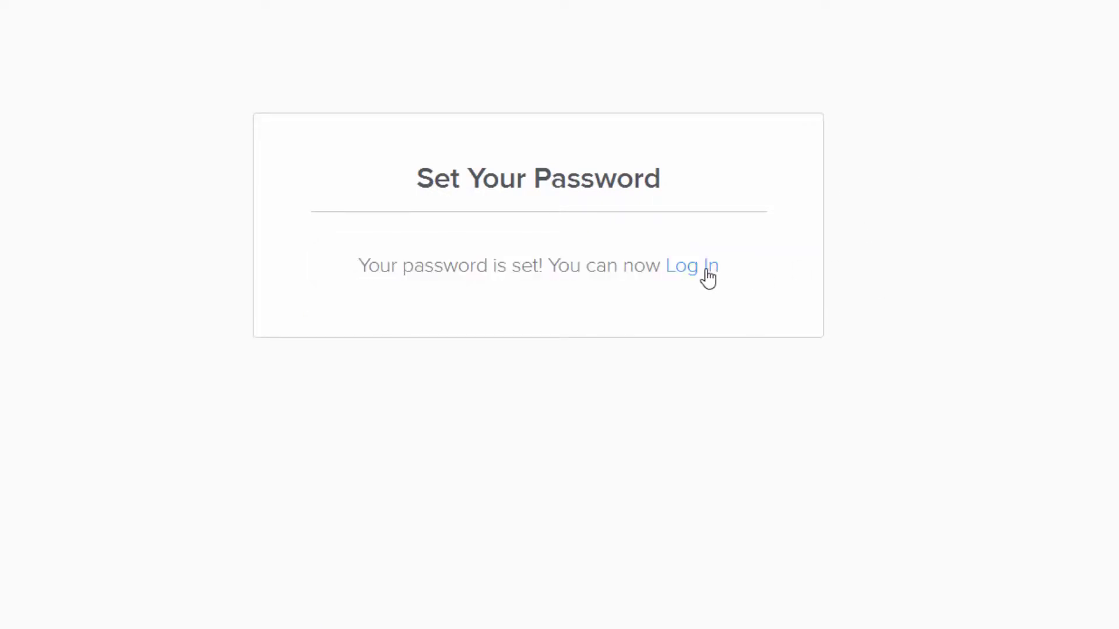
{"action": "left_click", "coordinate": [709, 278]}
{"action": "left_click", "coordinate": [617, 245]}
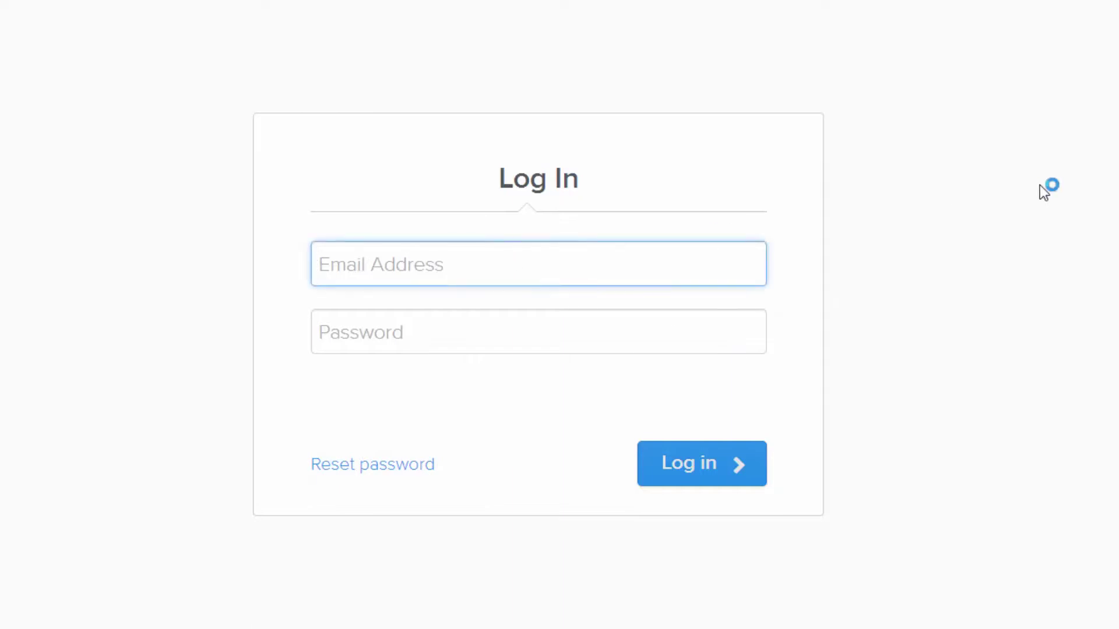
{"action": "type", "text": "ad"}
{"action": "key", "text": "Down"}
{"action": "key", "text": "Return"}
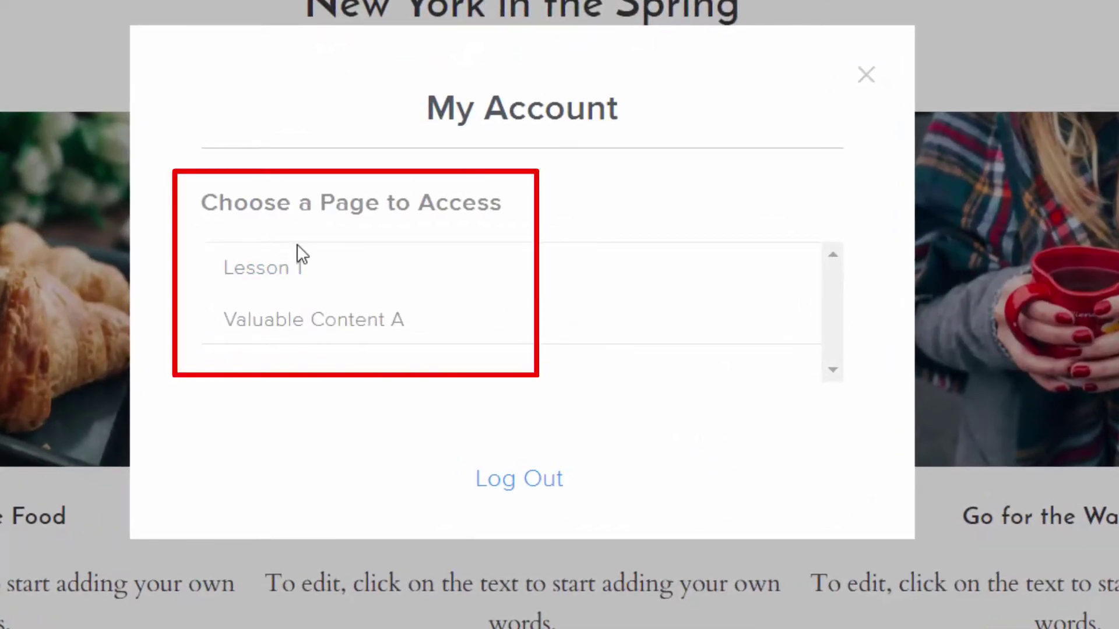
Step: Play the members-only video, then play the Members-Only Audio and pause it at 00:02
{"action": "scroll", "coordinate": [292, 299], "scroll_direction": "down", "scroll_amount": 2}
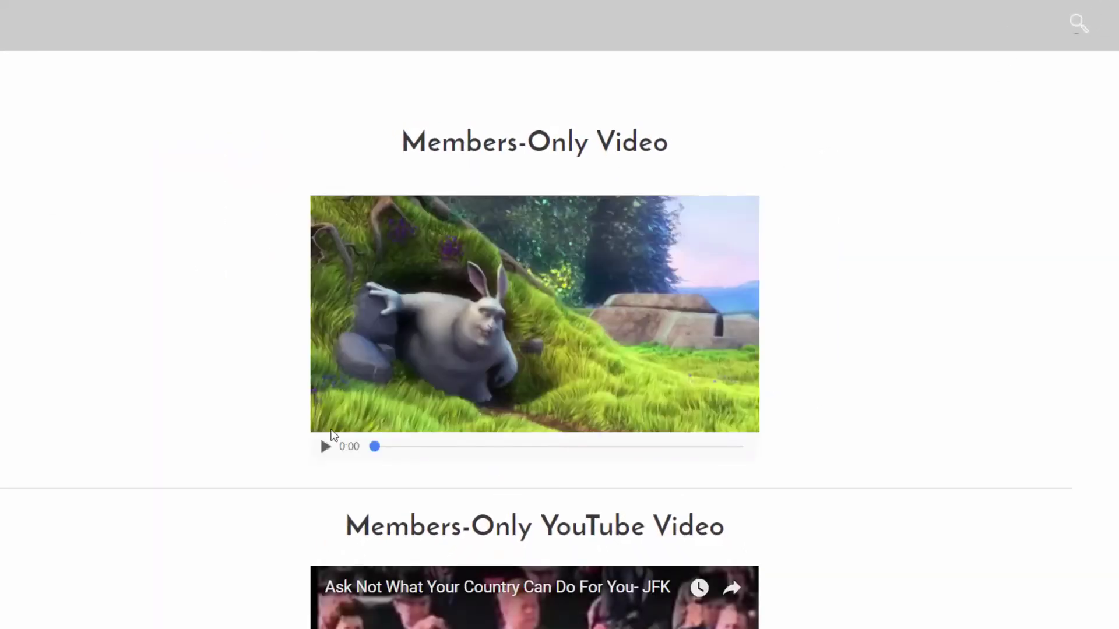
{"action": "left_click", "coordinate": [325, 446]}
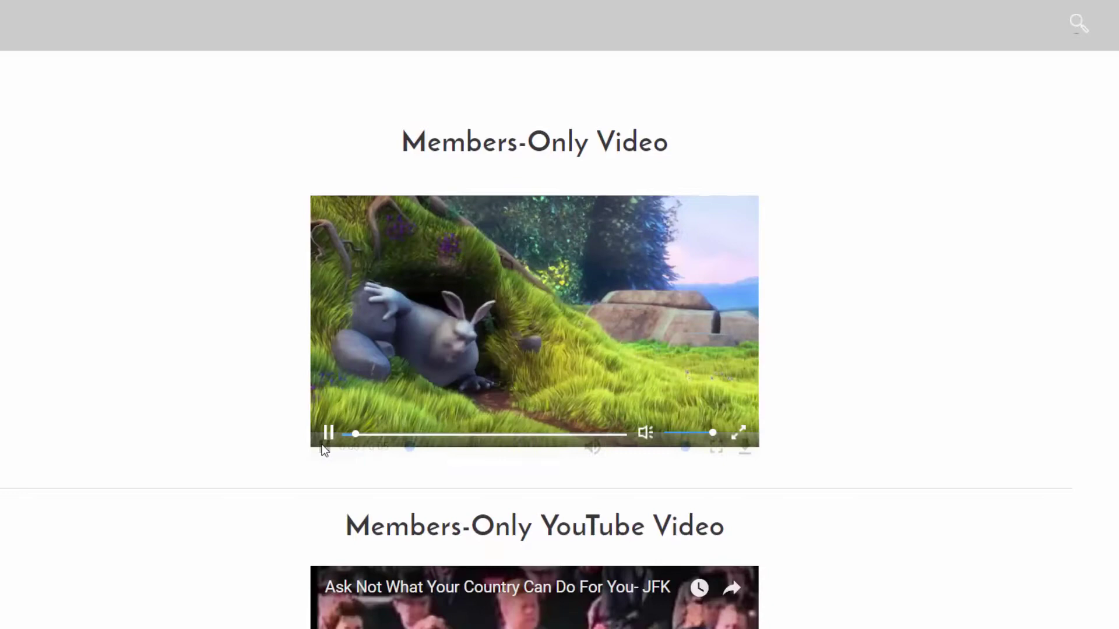
{"action": "scroll", "coordinate": [332, 442], "scroll_direction": "down", "scroll_amount": 8}
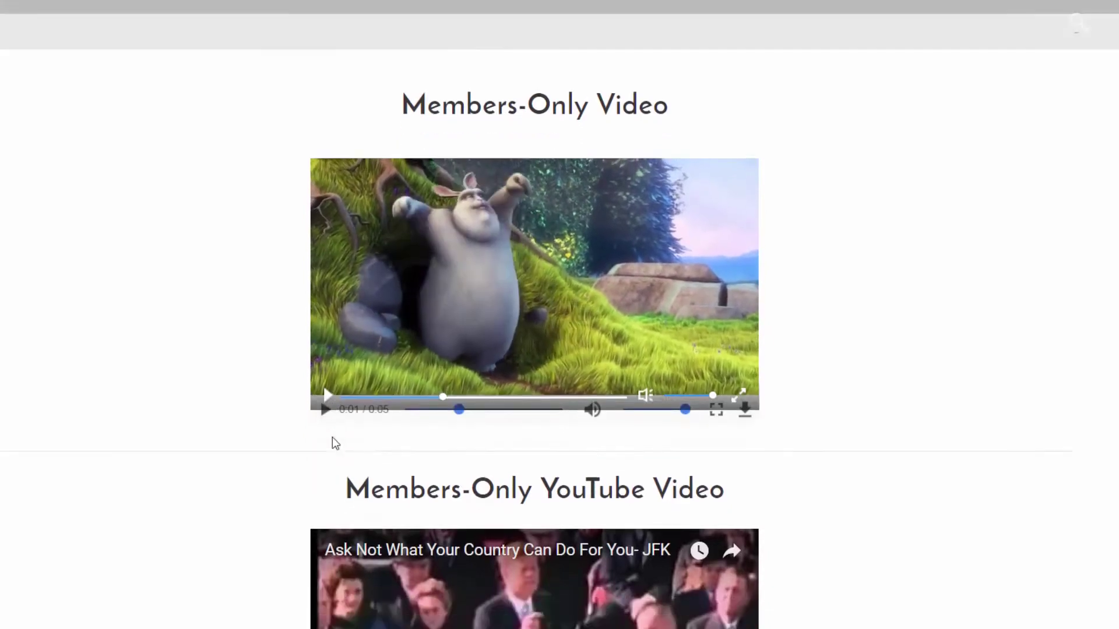
{"action": "scroll", "coordinate": [688, 357], "scroll_direction": "down", "scroll_amount": 5}
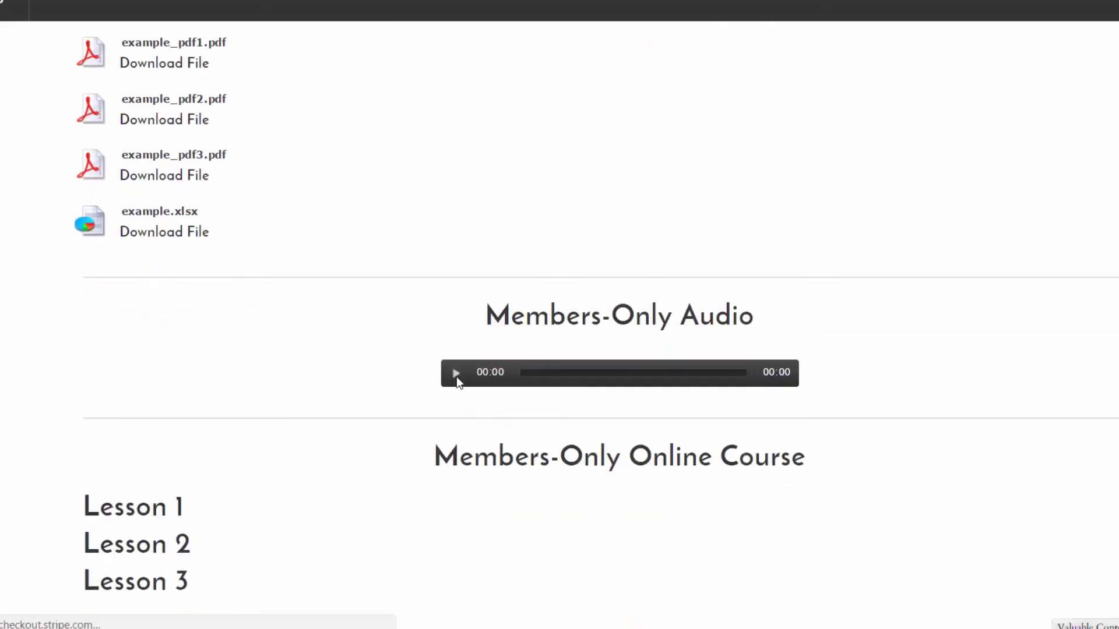
{"action": "left_click", "coordinate": [456, 373]}
{"action": "scroll", "coordinate": [707, 162], "scroll_direction": "down", "scroll_amount": 5}
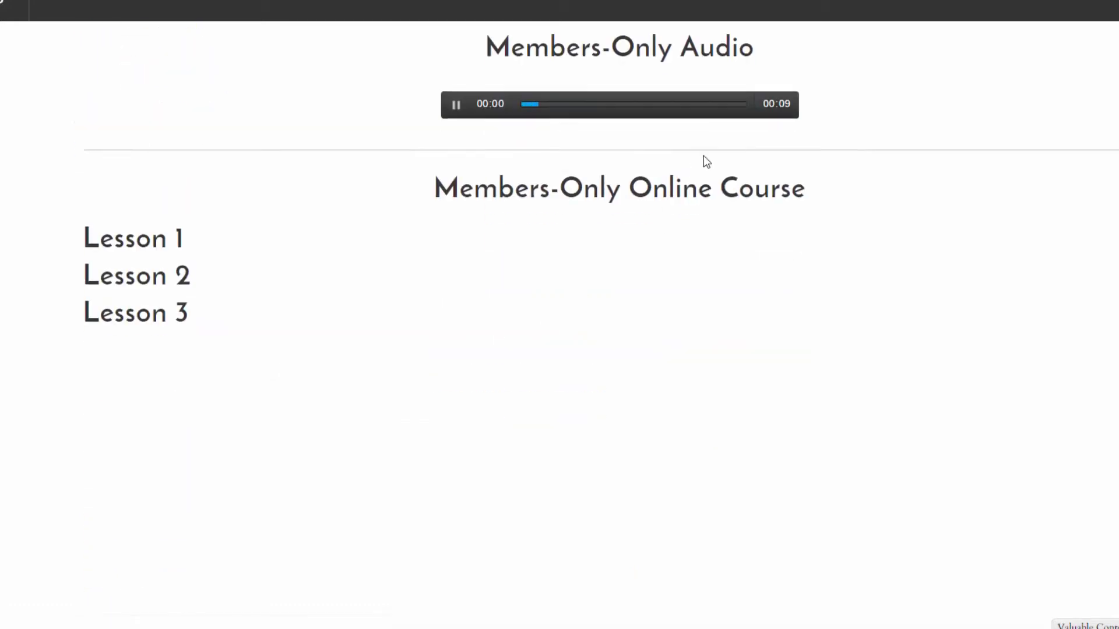
{"action": "left_click", "coordinate": [455, 105]}
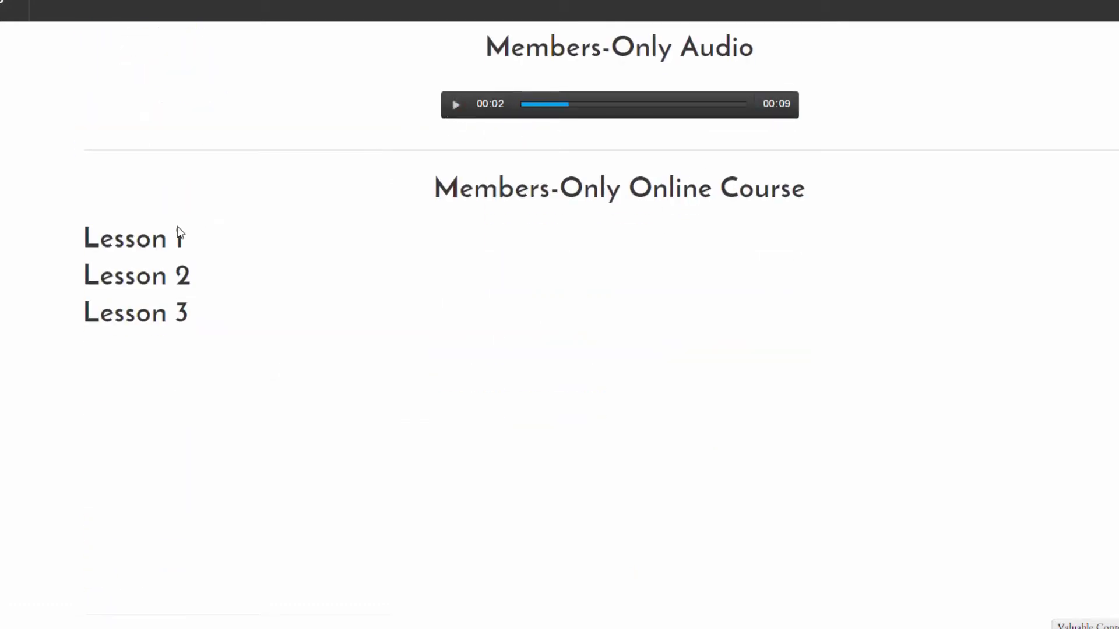
Step: Open the Members-Only Lesson 1 page, then return to and scroll Valuable Content A
{"action": "left_click", "coordinate": [129, 243]}
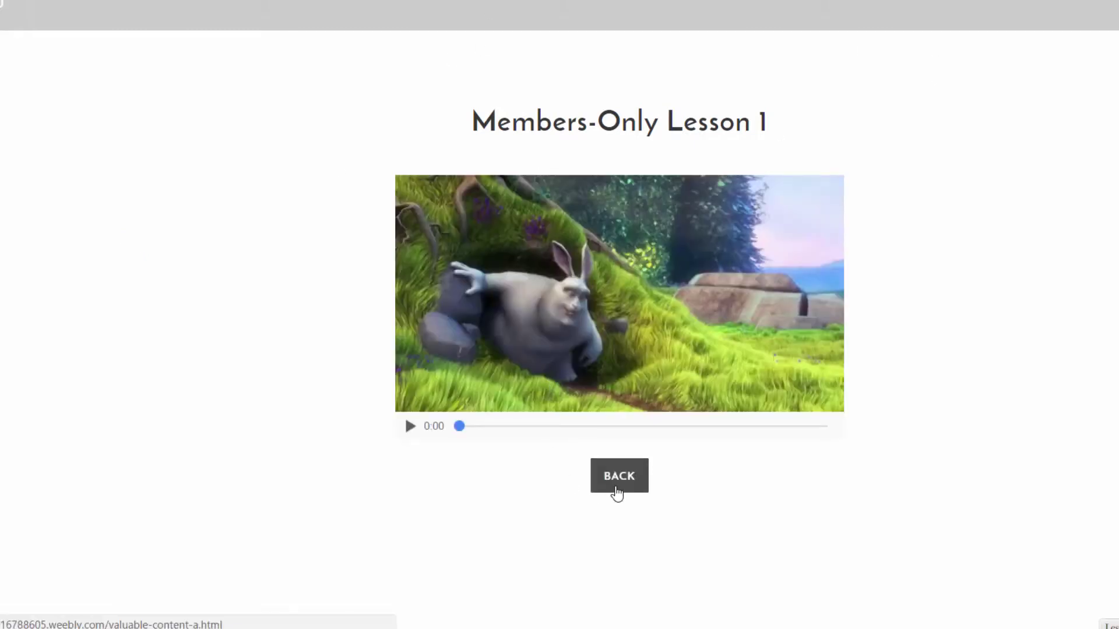
{"action": "left_click", "coordinate": [617, 484]}
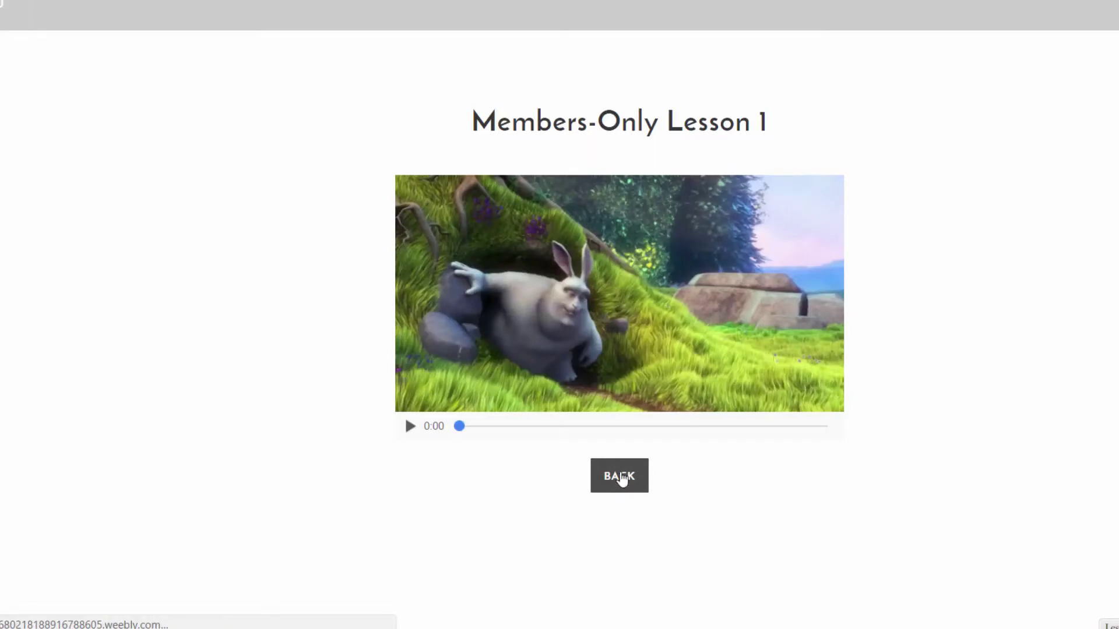
{"action": "scroll", "coordinate": [991, 302], "scroll_direction": "down", "scroll_amount": 10}
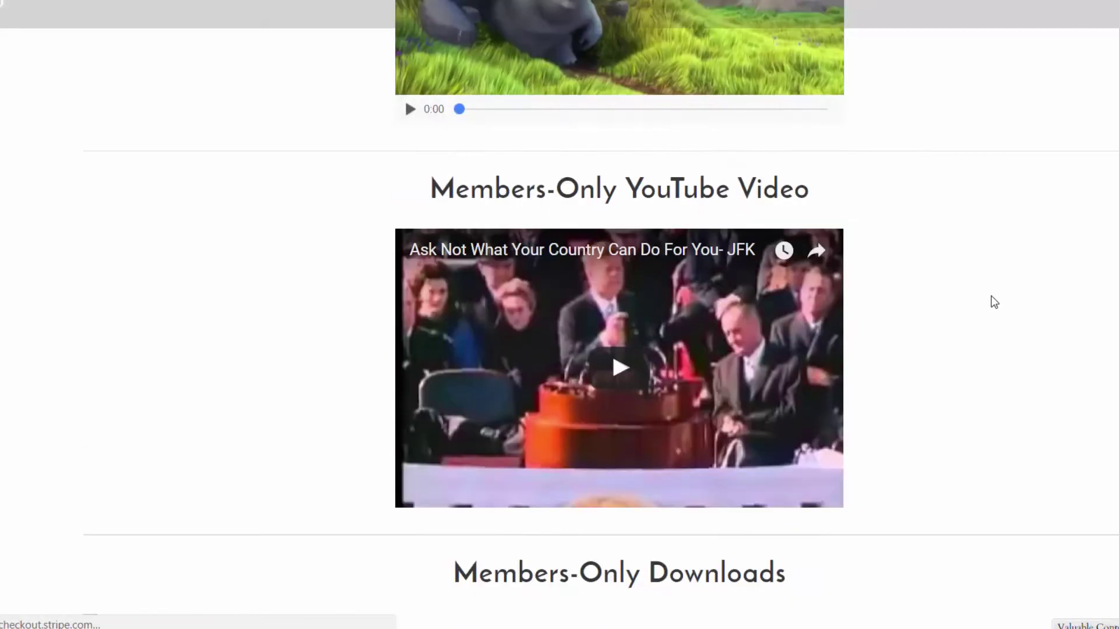
{"action": "scroll", "coordinate": [985, 309], "scroll_direction": "up", "scroll_amount": 10}
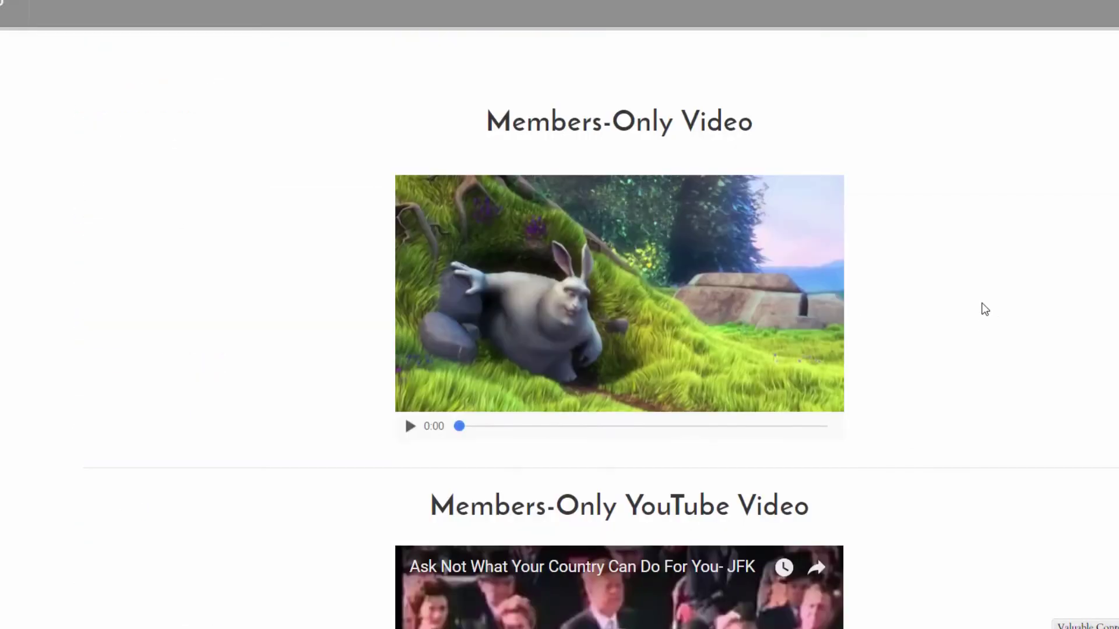